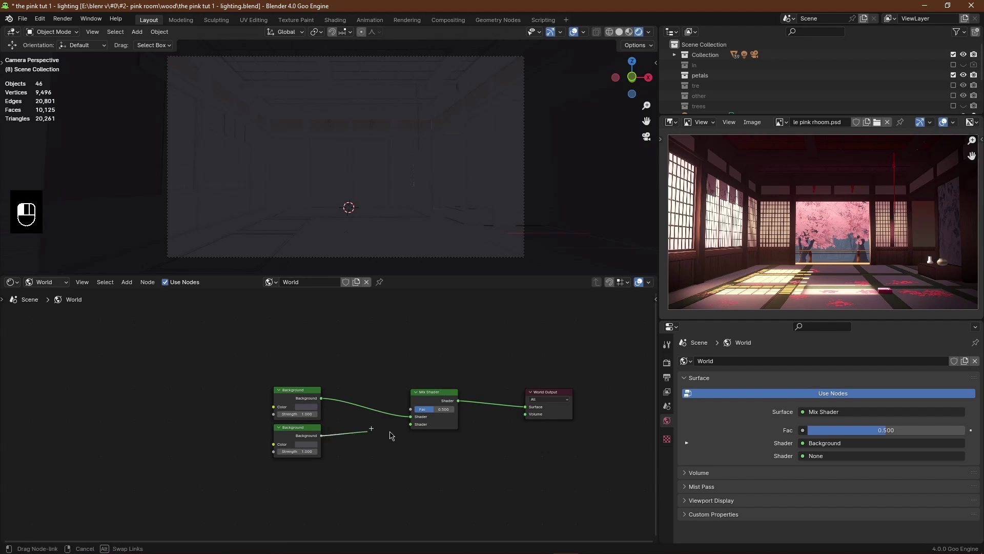
Add a Light Path node to the world shader and connect its Is Camera Ray output to the Mix Shader's Fac input.
middle_click_drag(378, 351, 381, 383)
scroll(381, 366, "down", 3)
middle_click_drag(404, 144, 418, 150)
scroll(417, 149, "down", 4)
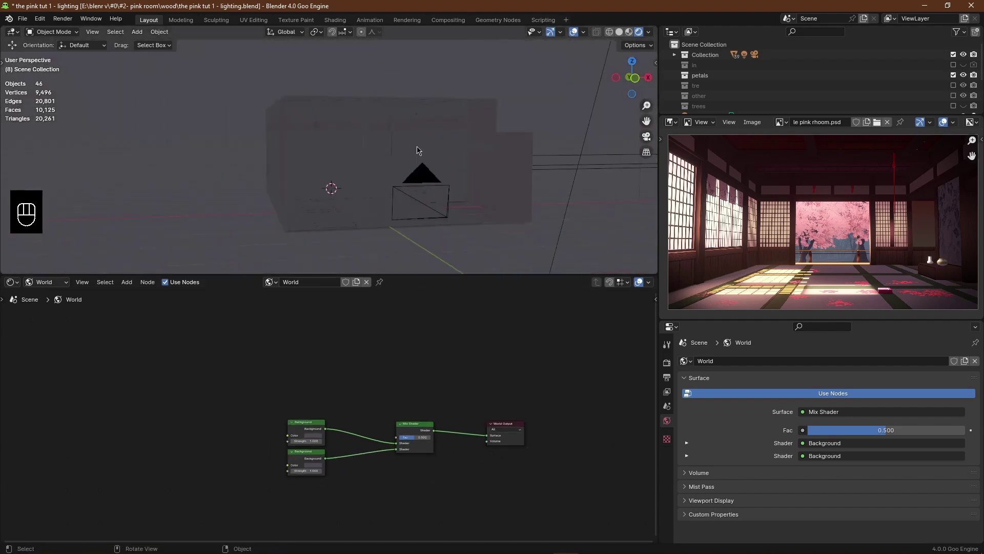
key("shift+a")
left_click(306, 375)
type("ca")
key("BackSpace")
key("BackSpace")
type("ligh")
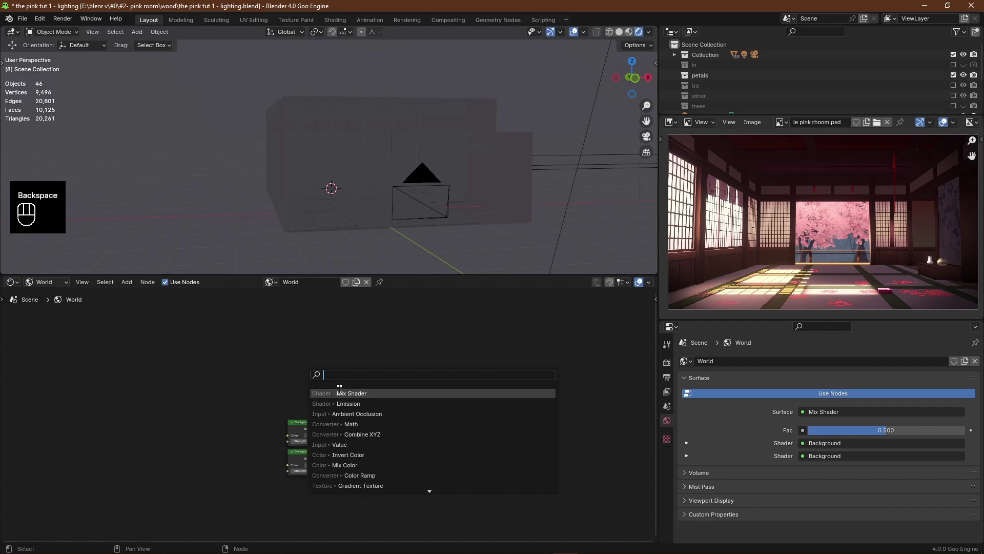
left_click(355, 392)
left_click(204, 397)
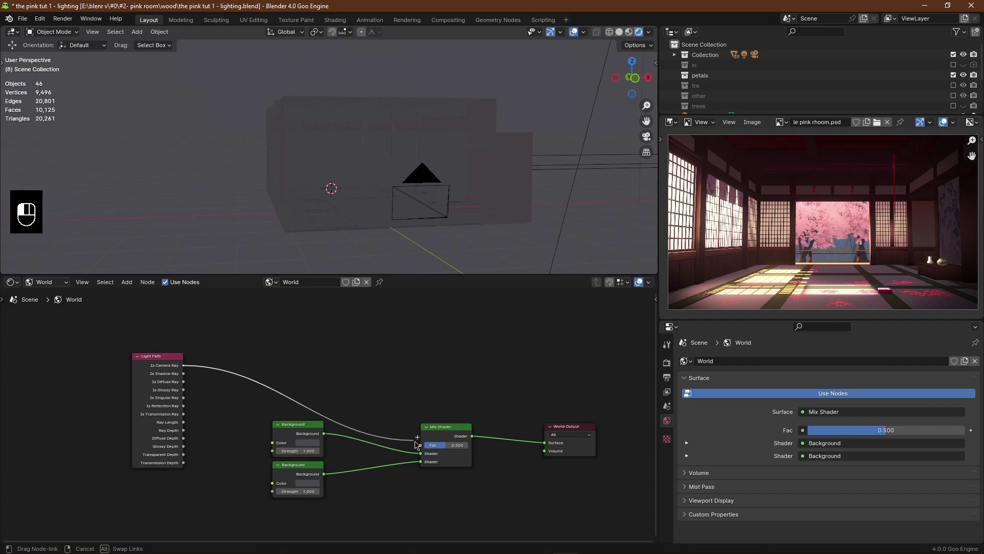
left_click_drag(416, 444, 420, 444)
Move the Light Path and both Background nodes farther from the Mix Shader and save the file.
left_click_drag(363, 388, 267, 513)
key("g")
left_click(164, 495)
left_click(309, 359)
middle_click_drag(296, 415, 393, 358)
scroll(387, 360, "down", 2)
key("ctrl+s")
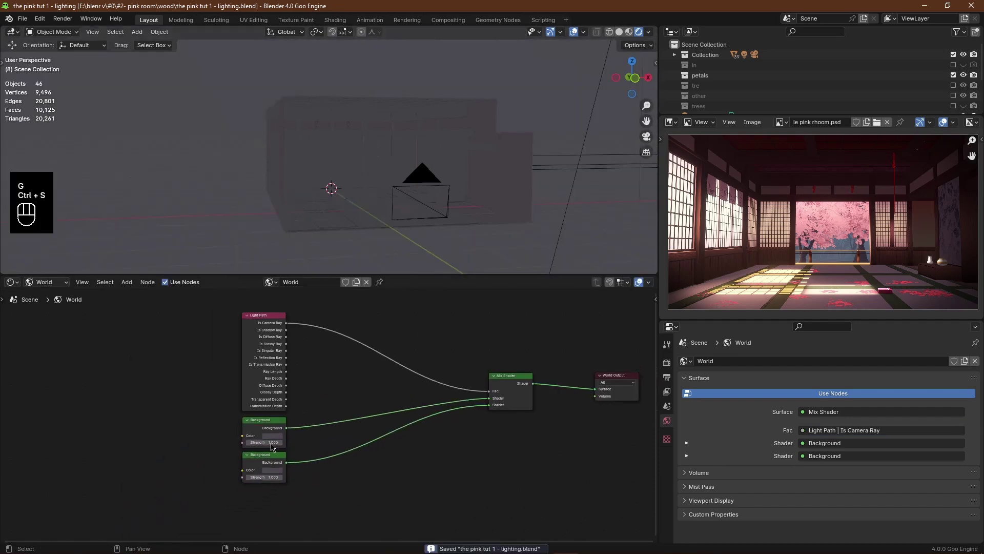
Try a purple color on the lower Background node and undo it.
left_click(268, 471)
mouse_move(293, 408)
left_mouse_down()
mouse_move(308, 416)
mouse_move(303, 405)
left_mouse_up()
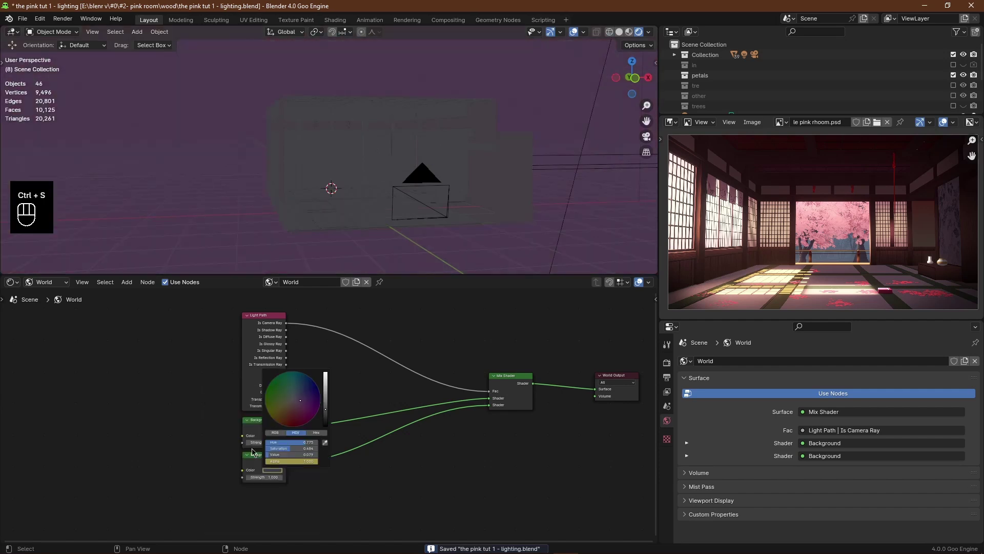
key("ctrl+z")
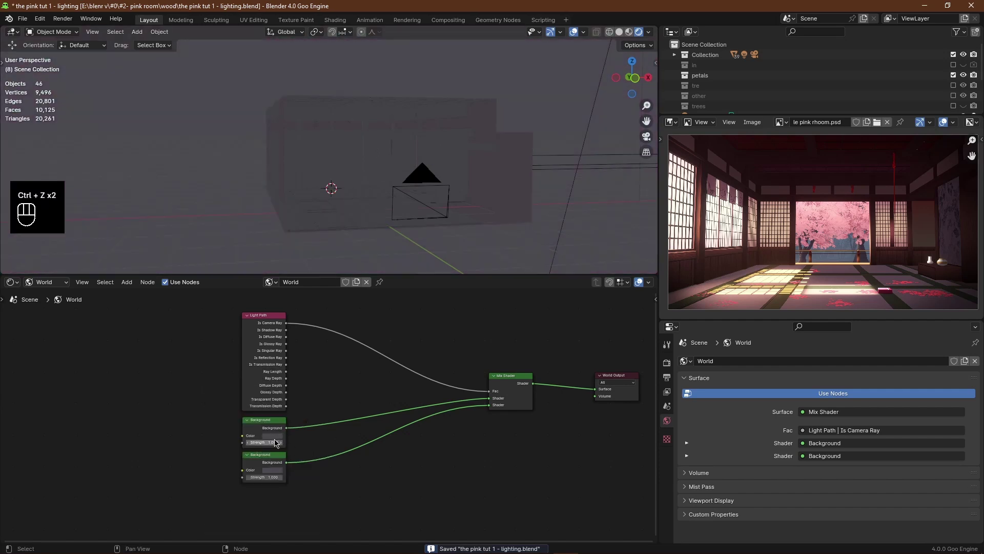
Try a blue-violet color on the upper Background node, undo it, and save the file.
left_click(274, 436)
left_click_drag(281, 362, 305, 361)
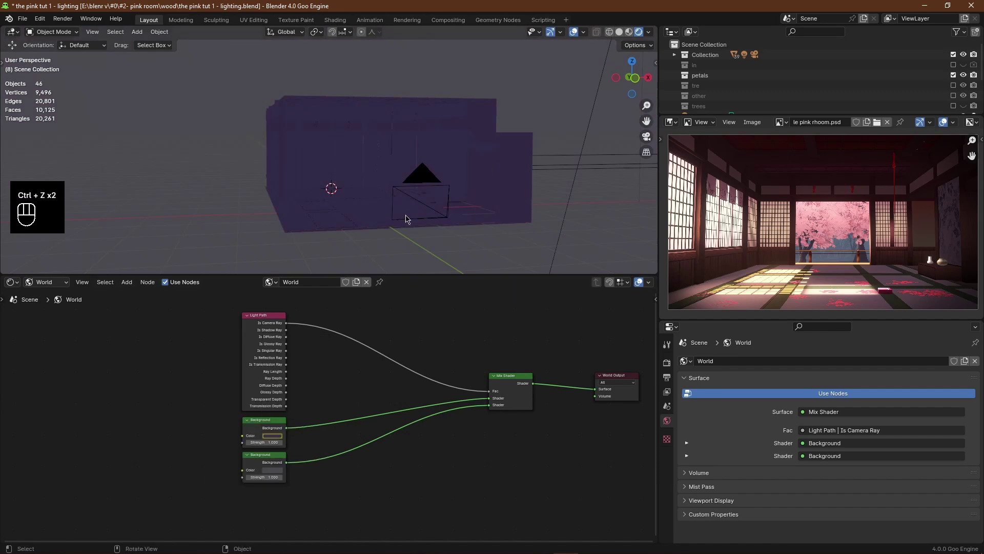
key("ctrl+z")
key("ctrl+z")
key("ctrl+s")
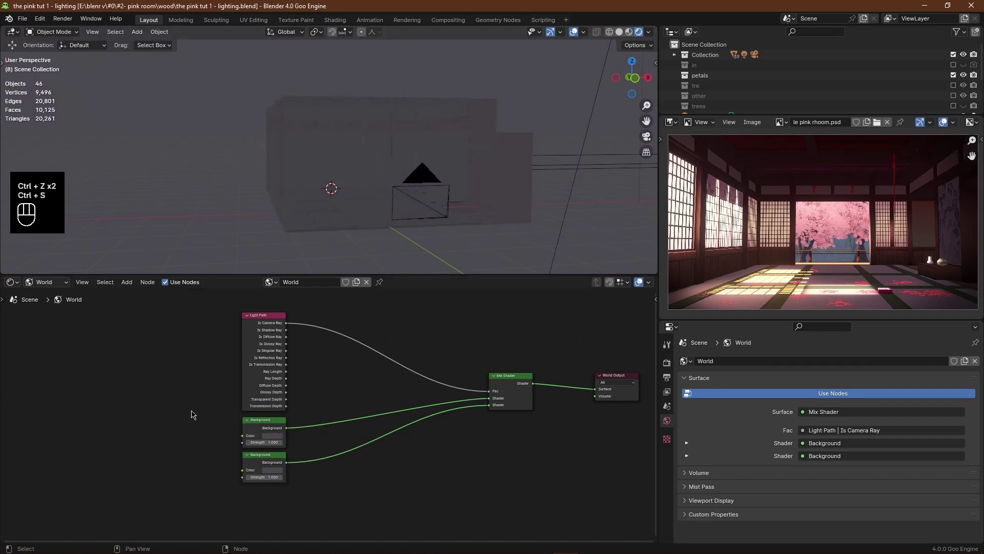
Add a Gradient Texture node and connect its Color output to the lower Background node's Color input.
middle_click_drag(193, 417, 296, 384)
scroll(296, 385, "down", 1)
key("shift+a")
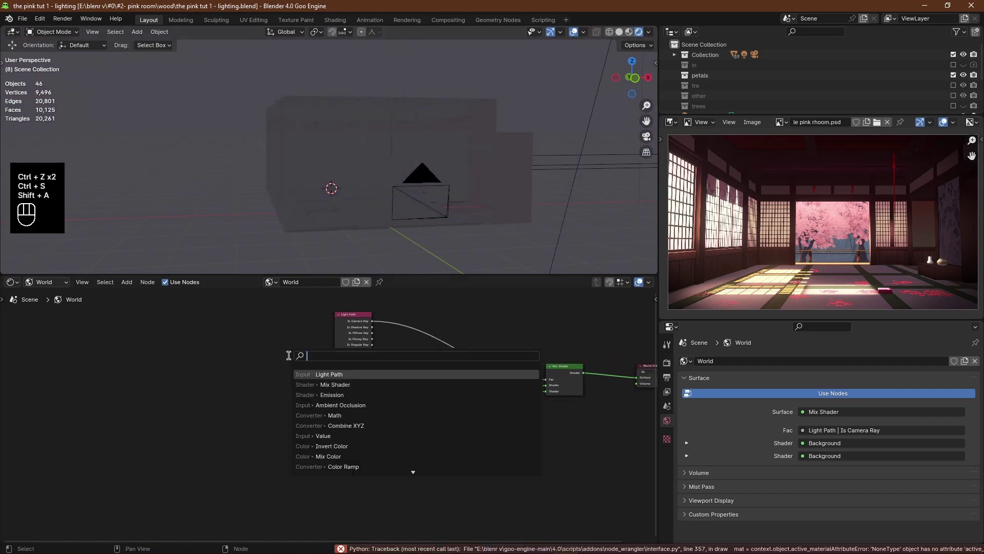
type("gr")
left_click(363, 370)
left_click(188, 464)
scroll(215, 484, "up", 4)
left_click_drag(188, 495, 337, 458)
Give the Gradient Texture a Texture Coordinate and Mapping setup, and insert a Color Ramp between it and the lower Background.
middle_click_drag(146, 504, 253, 463)
left_click_drag(259, 447, 232, 446)
key("ctrl+t")
key("shift+a")
type("colo")
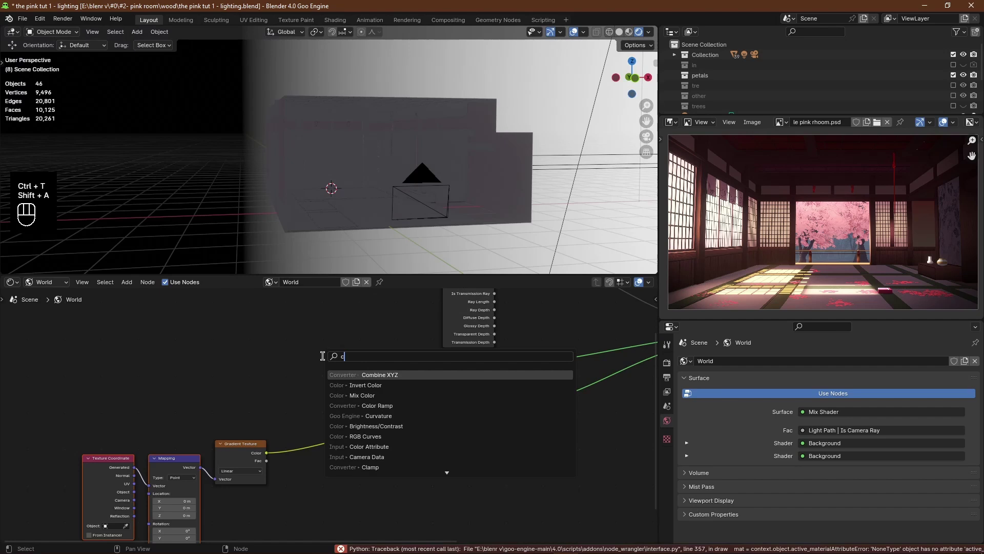
key("Return")
left_click(311, 407)
Set the Mapping node's Y rotation to 90° and check the gradient from the front.
middle_click_drag(179, 537, 273, 456)
left_click_drag(273, 456, 272, 456)
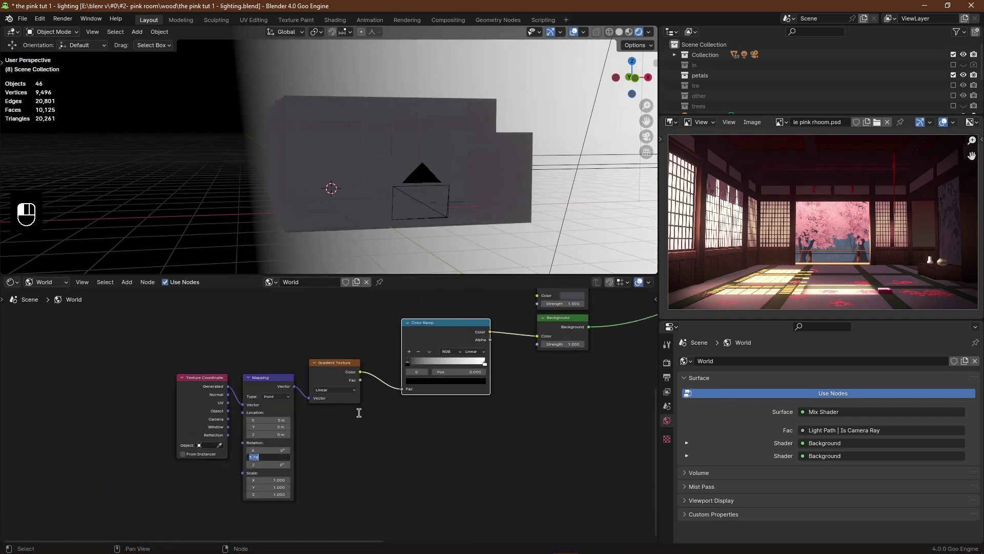
type("90")
key("Return")
middle_click_drag(546, 183, 509, 179)
key("KP_1")
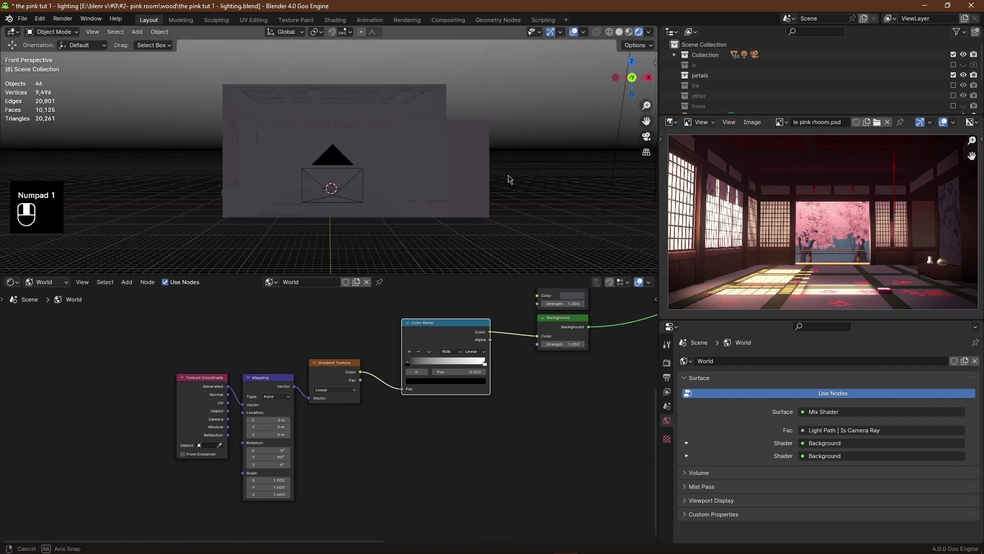
middle_click_drag(434, 194, 492, 183)
scroll(341, 472, "up", 1)
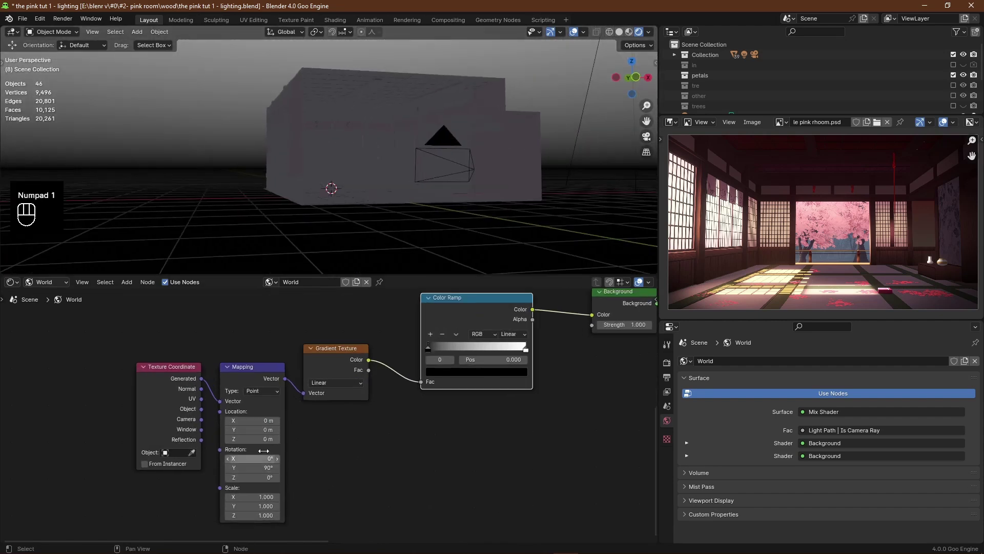
Set the Mapping node's X location to 0.1 m, check it through the camera, and save the file.
left_click(278, 421)
middle_click_drag(370, 209, 340, 210)
scroll(342, 209, "down", 4)
left_click(644, 137)
scroll(359, 169, "up", 2)
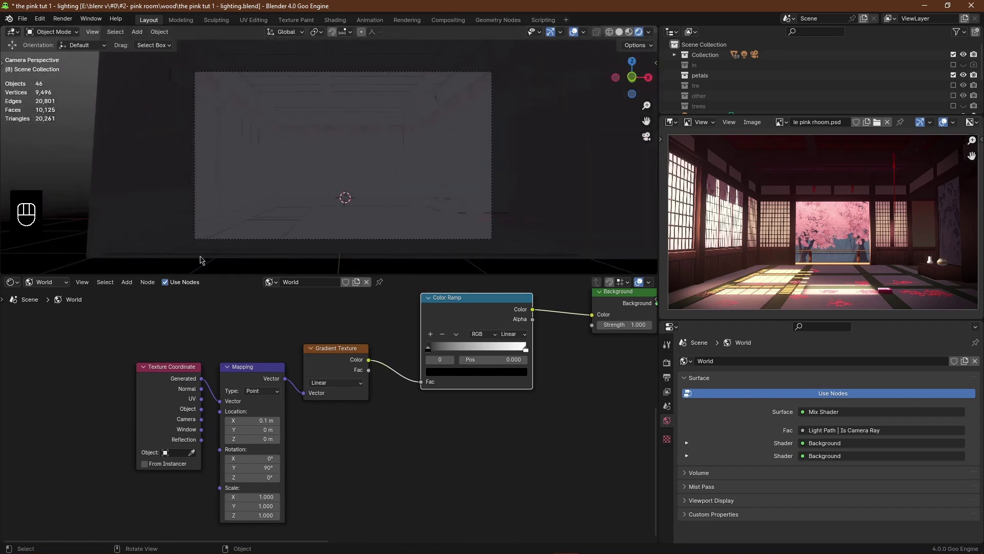
key("ctrl+s")
Hide the door temporarily to view the gradient through the opening, then undo the hiding.
left_click(350, 148)
scroll(353, 159, "up", 2)
key("h")
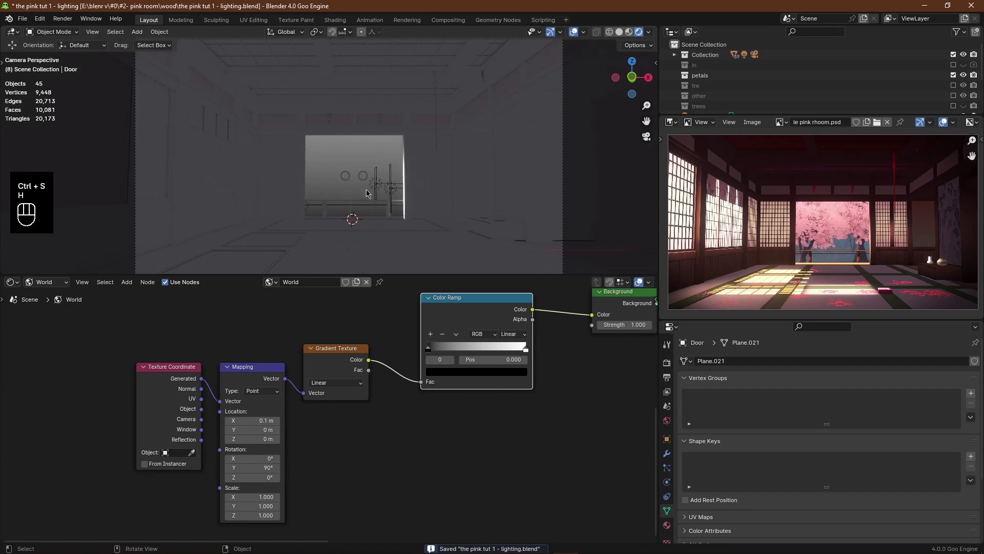
key("ctrl+z")
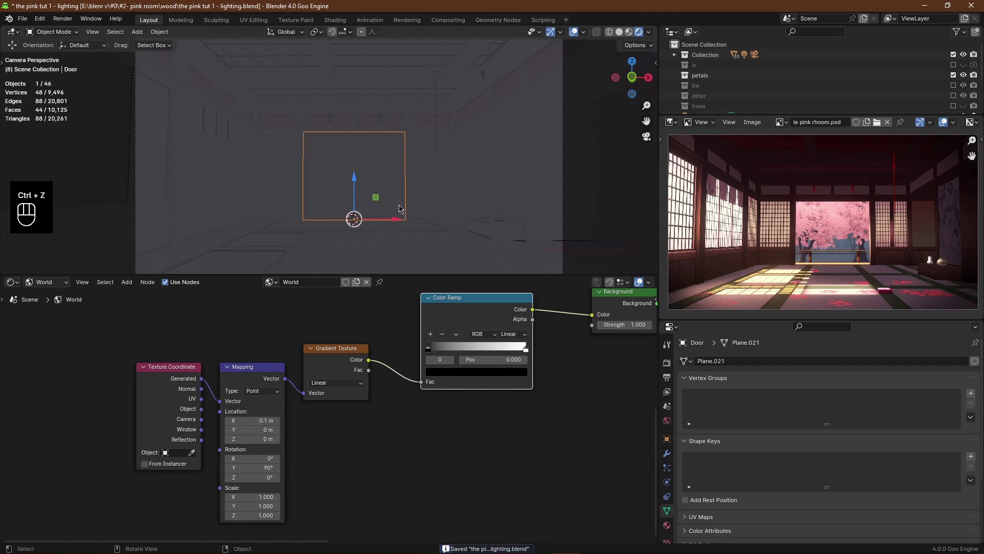
Inspect the room model in solid shading from outside and through the camera, return to rendered shading, and save the file.
left_click(619, 32)
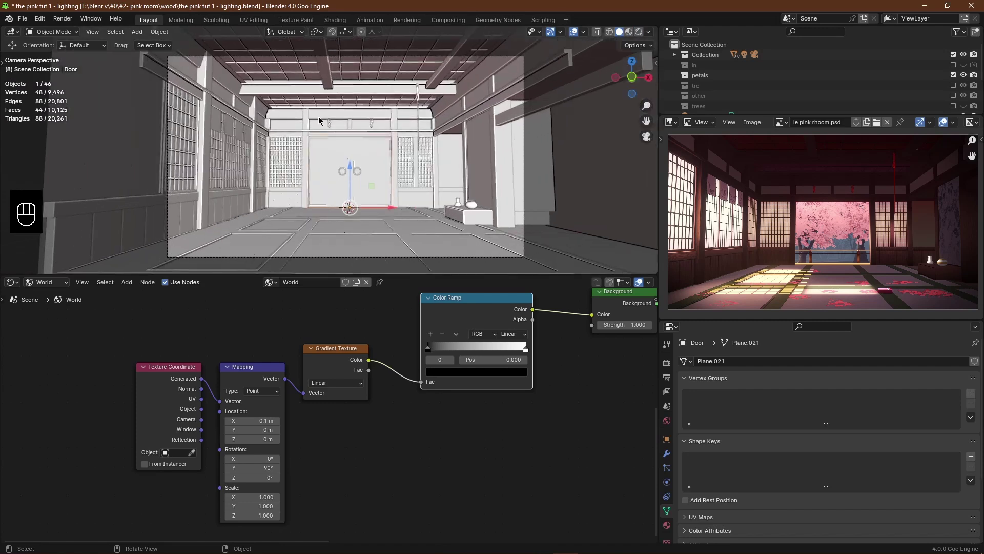
middle_click_drag(372, 181, 336, 134)
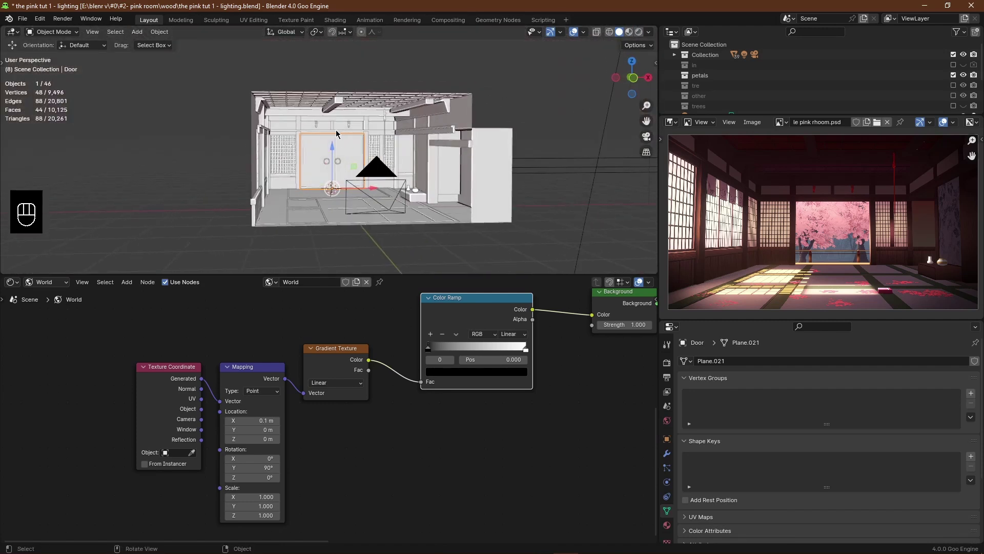
middle_click_drag(313, 167, 519, 152)
left_click(642, 138)
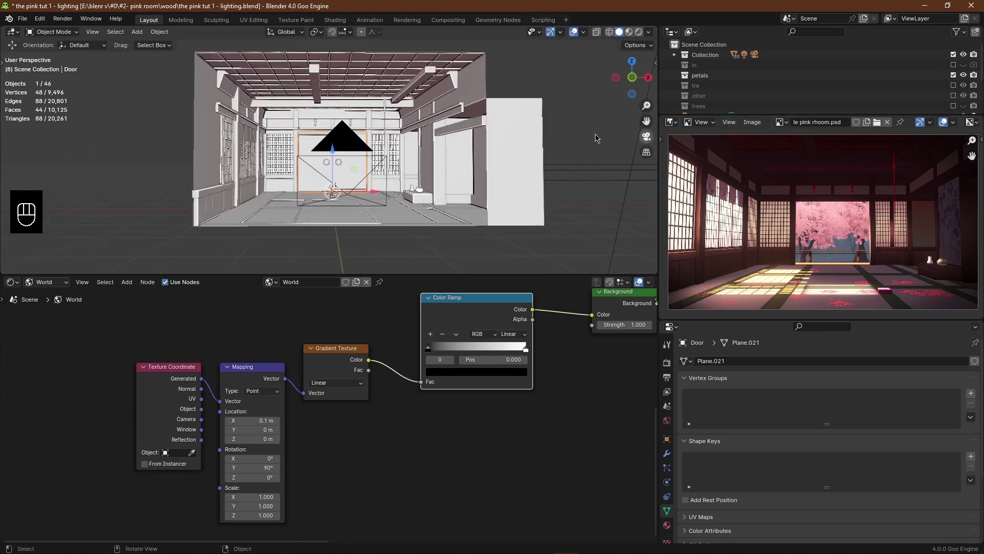
left_click(639, 33)
middle_click_drag(448, 136, 420, 169)
key("ctrl+s")
Change the Color Ramp's black stop to a dark blue-grey.
scroll(372, 430, "up", 2)
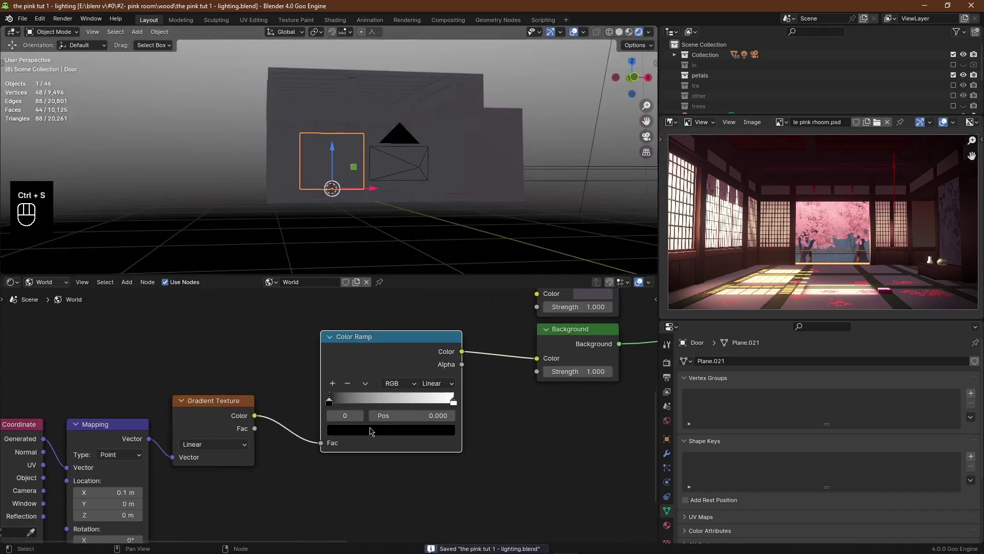
left_click(372, 431)
left_click(446, 332)
left_click(388, 289)
left_click(392, 432)
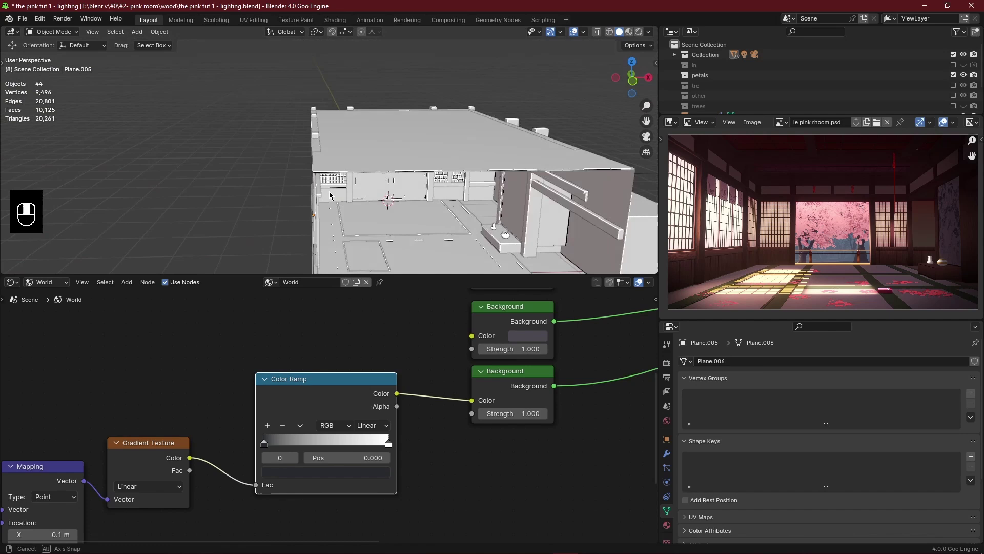
Add a sun light to the scene and raise it about 3.32 m so it sits above the roof.
mouse_move(410, 169)
middle_mouse_down("shift")
mouse_move(342, 181)
mouse_move(426, 84)
middle_mouse_up("shift")
key("shift+a")
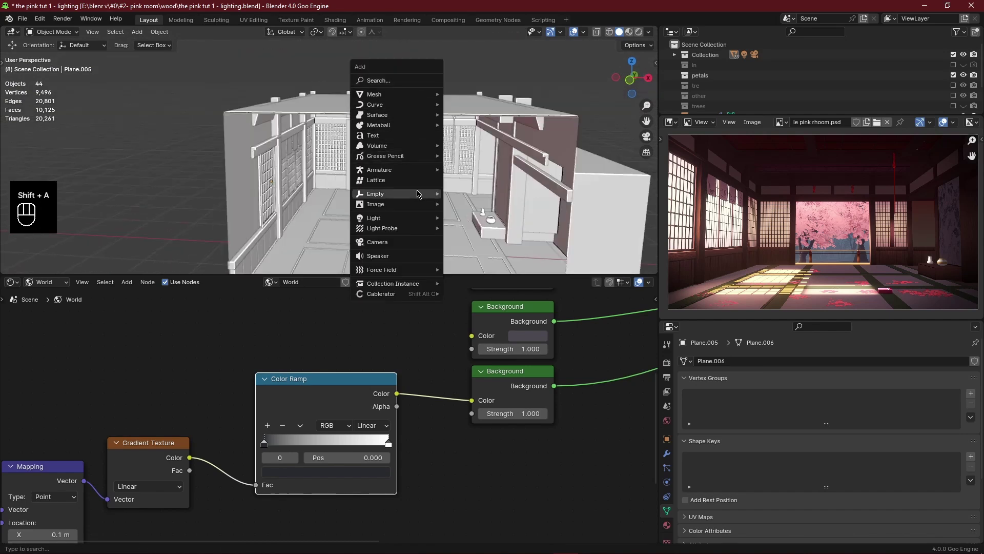
mouse_move(400, 218)
left_click(464, 229)
scroll(388, 153, "down", 2)
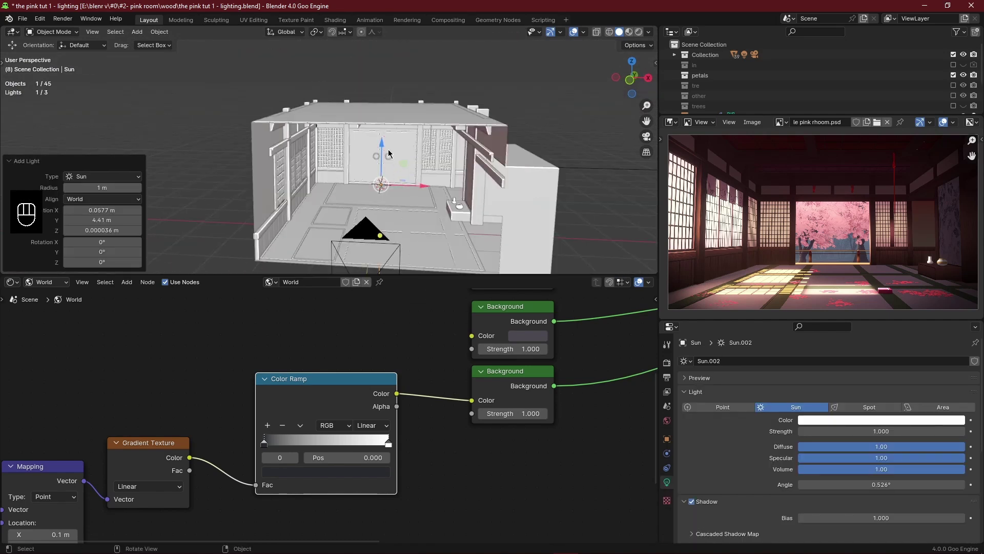
left_click_drag(382, 142, 382, 37)
middle_click_drag(438, 99, 424, 138, "shift")
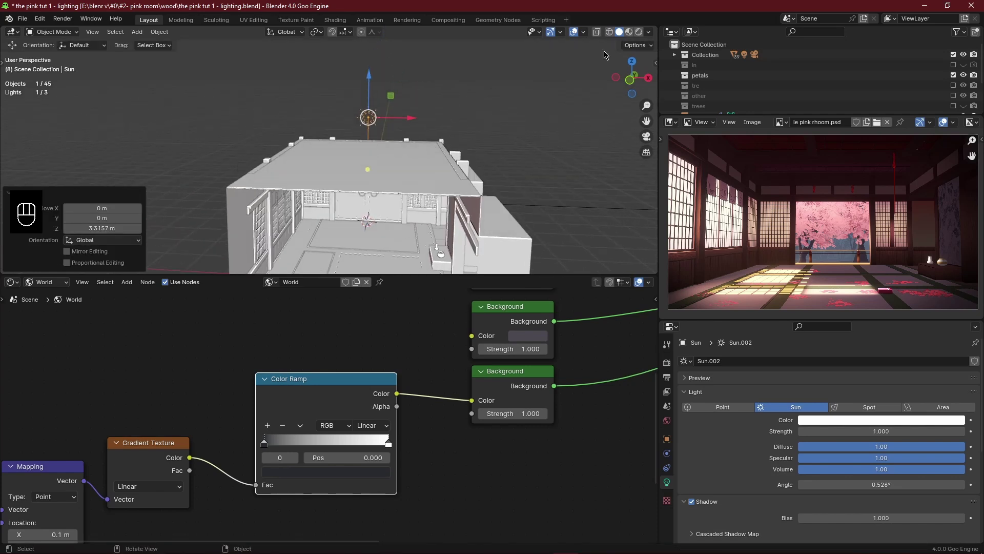
Switch to rendered shading and rotate the sun -40° around the global Y axis.
left_click(640, 32)
key("r")
key("y")
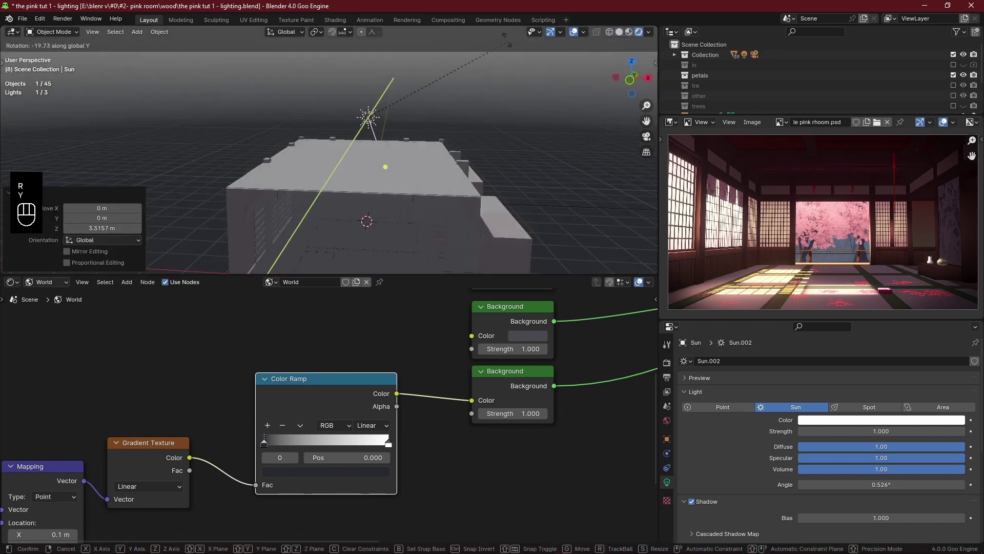
left_click(524, 207)
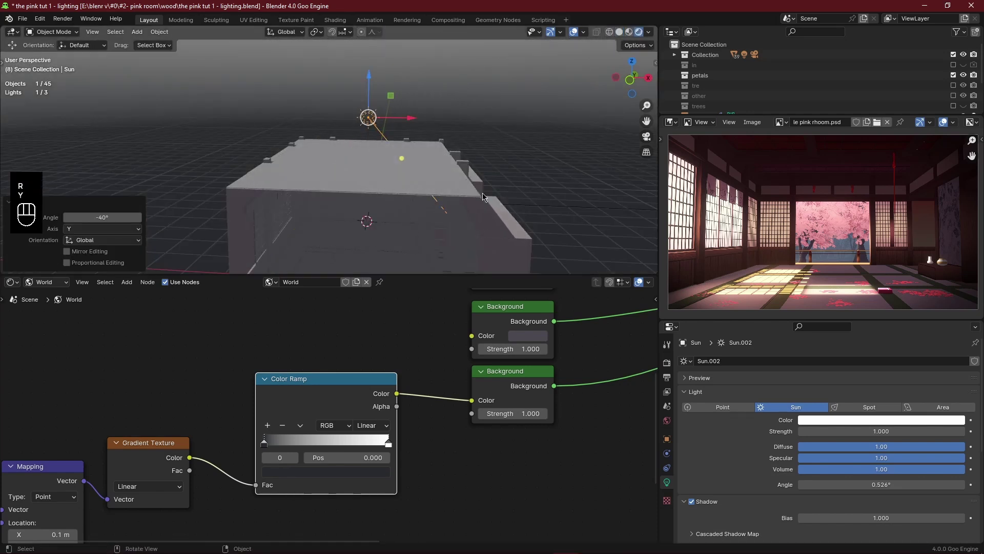
Set the sun's strength to 9 and its color to a warm light orange, and save the file.
left_click(846, 430)
type("9")
key("Return")
left_click(897, 420)
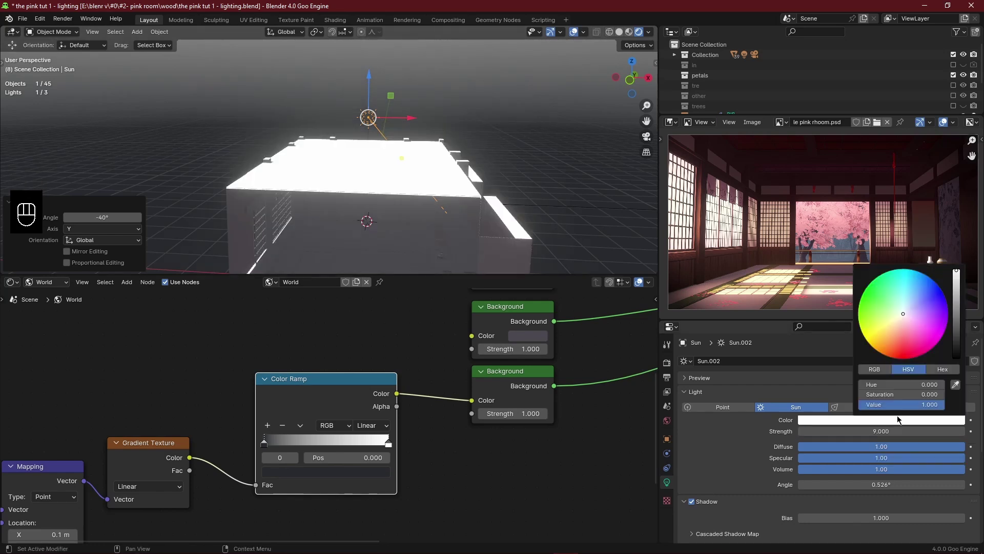
left_click_drag(895, 327, 892, 333)
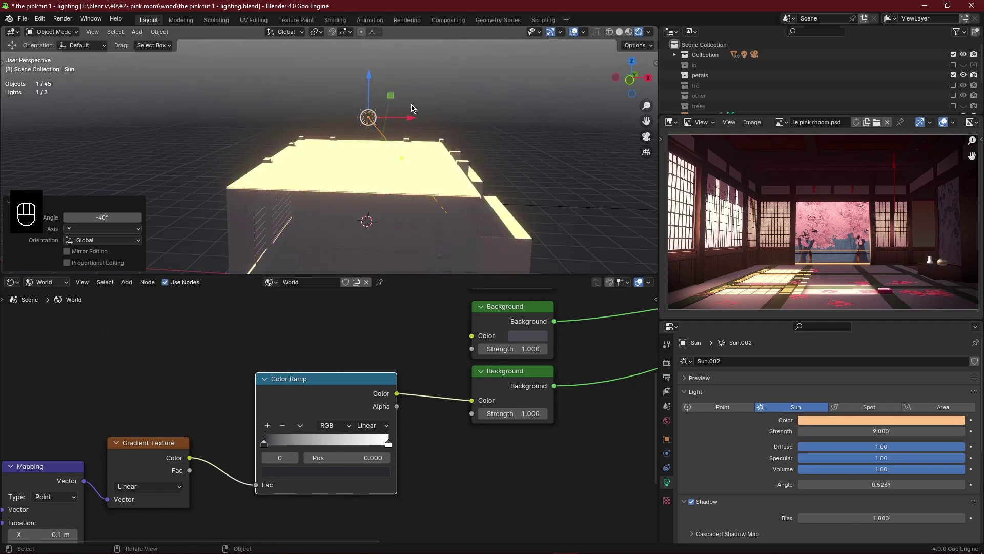
middle_click_drag(479, 125, 468, 125)
scroll(468, 126, "down", 2)
key("ctrl+s")
left_click(468, 125)
Open the render settings and examine how the sunlight falls on the roof and the room's interior.
left_click(859, 422)
left_click(666, 363)
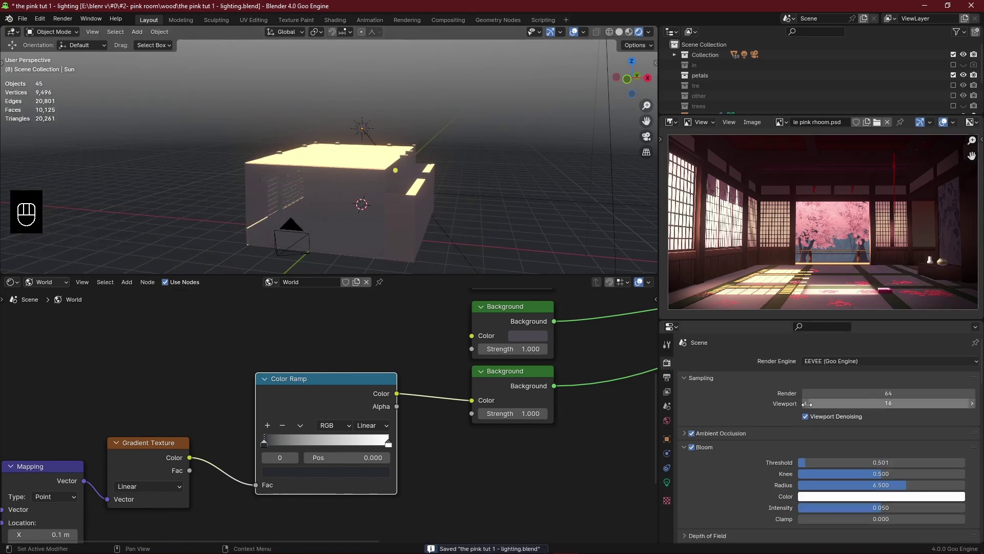
scroll(694, 463, "down", 2)
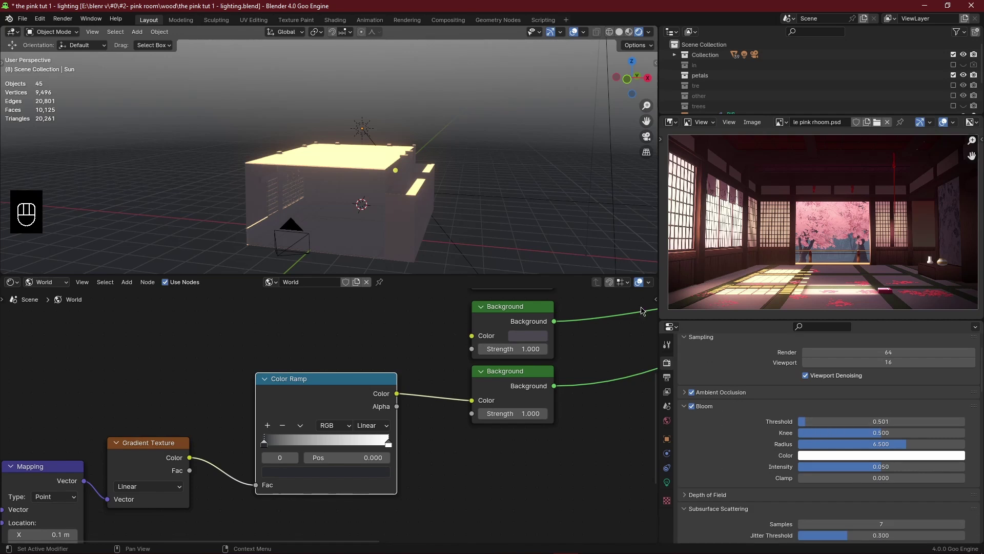
scroll(375, 178, "up", 1)
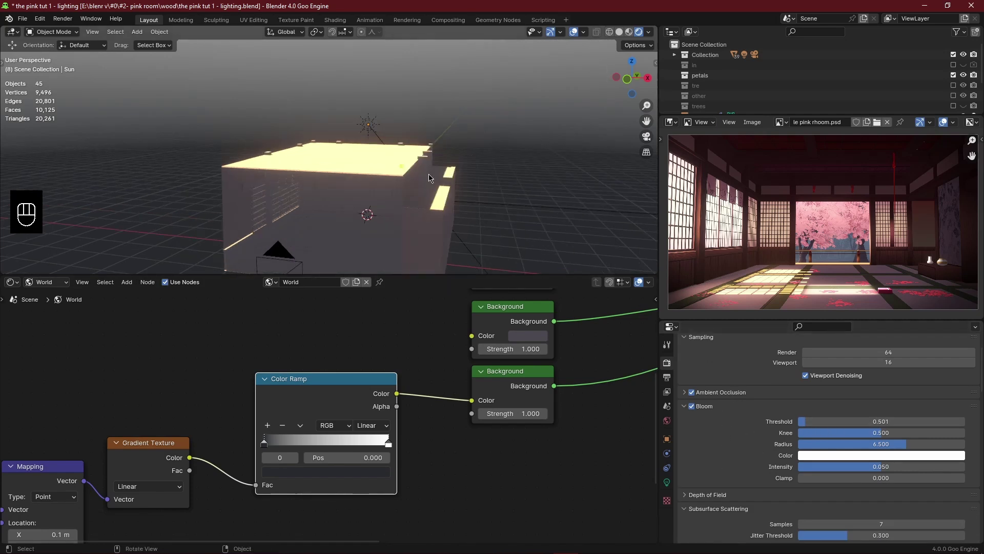
scroll(429, 178, "up", 6)
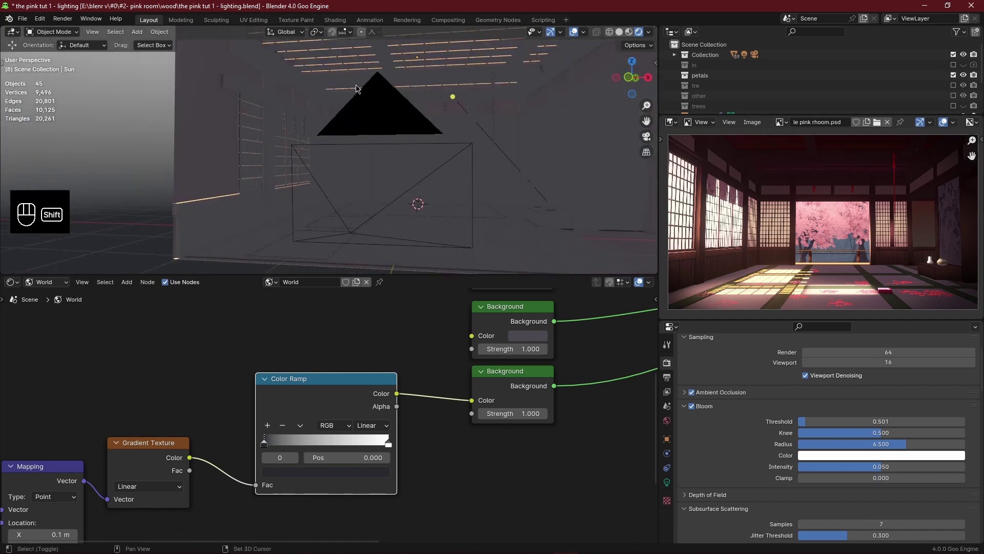
middle_click_drag(356, 87, 340, 139, "shift")
scroll(340, 139, "up", 2)
scroll(359, 103, "down", 8)
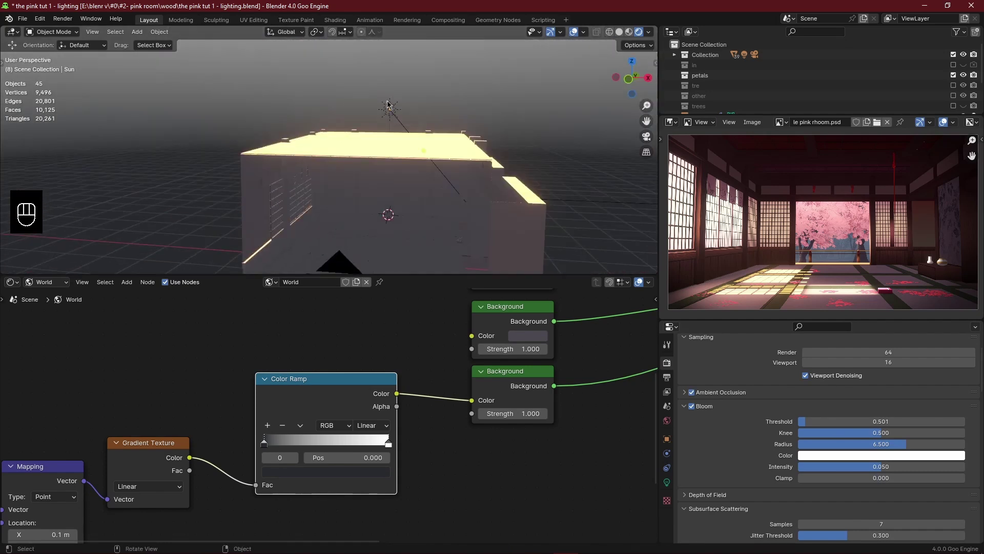
In the render shadow settings, try a cascade size of 64 px, set it to 4096 px, and save the file.
scroll(808, 461, "down", 15)
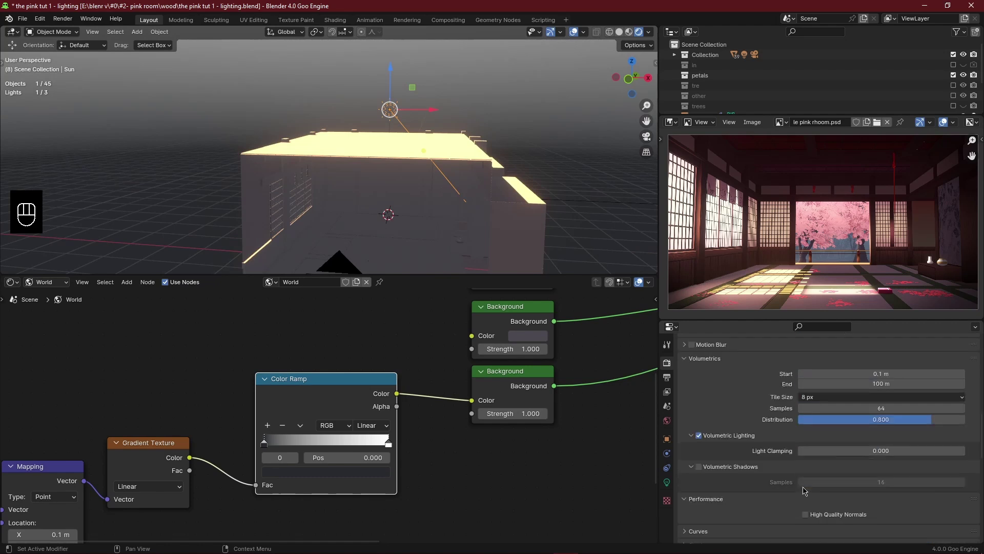
scroll(732, 451, "up", 3)
scroll(728, 481, "down", 5)
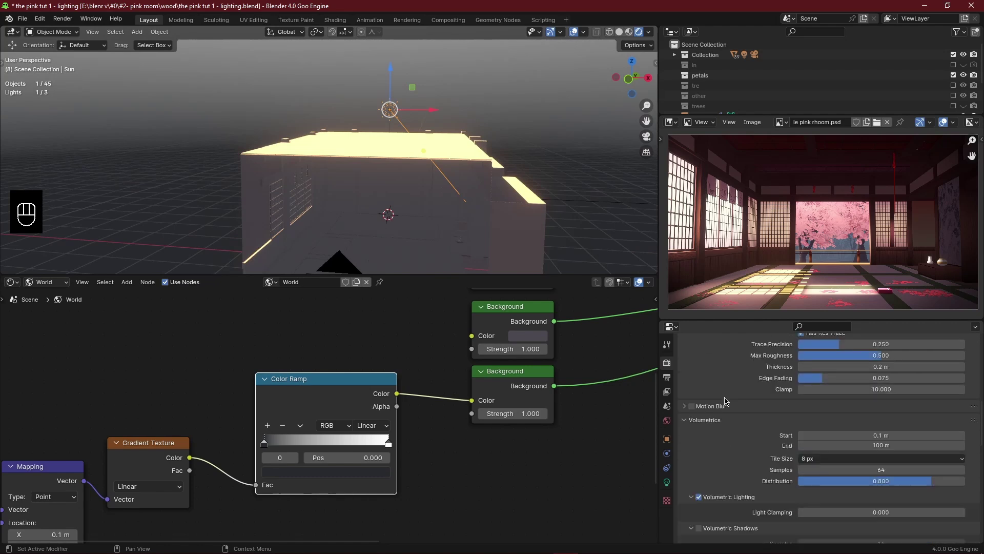
left_click(695, 484)
scroll(767, 472, "down", 2)
left_click(831, 469)
left_click(826, 392)
left_click(824, 469)
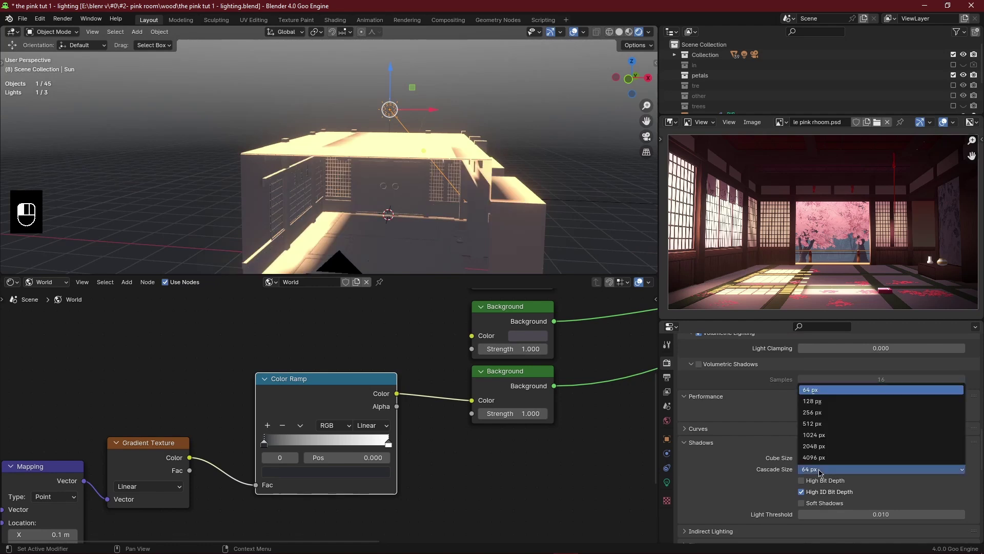
left_click(825, 468)
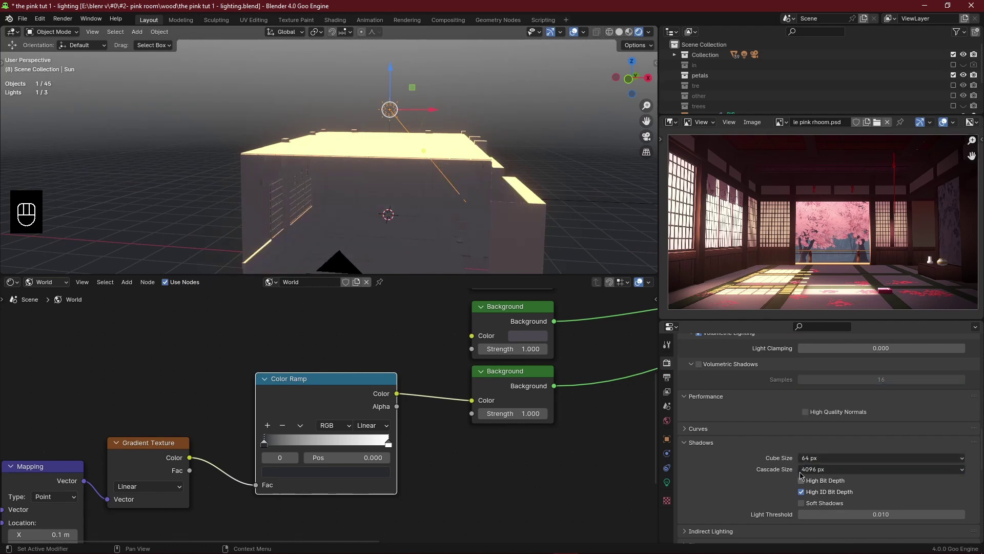
key("ctrl+s")
Switch to the camera view, enable Contact Shadows on the sun light, compare them off and on, and save the file.
key("KP_0")
scroll(374, 154, "up", 3)
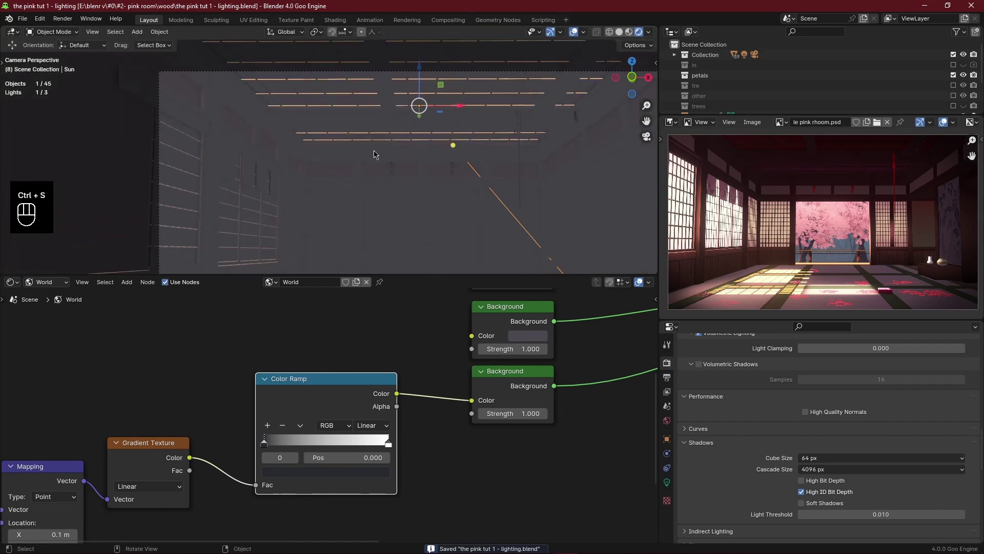
left_click(667, 482)
left_click(699, 385)
scroll(719, 412, "up", 3)
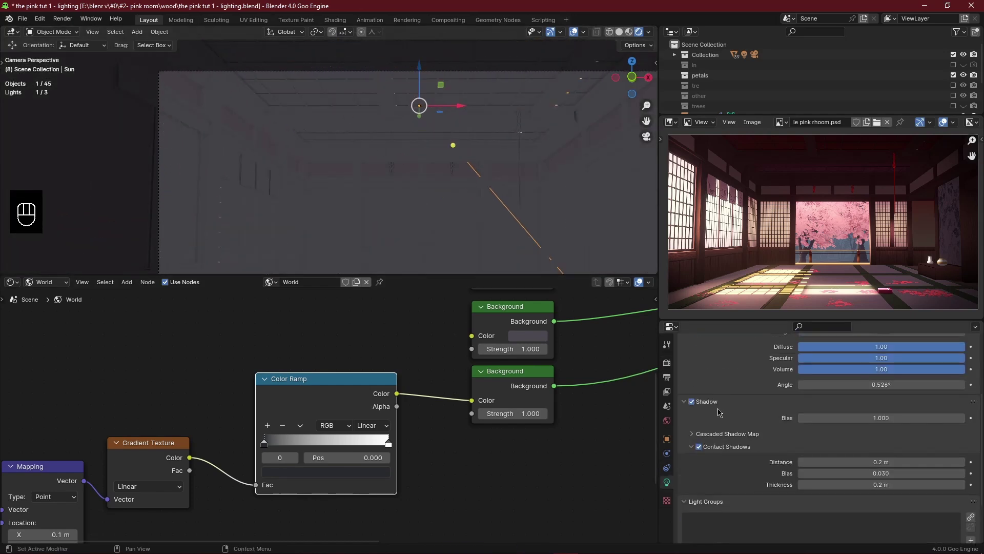
scroll(724, 419, "up", 4)
scroll(706, 456, "down", 2)
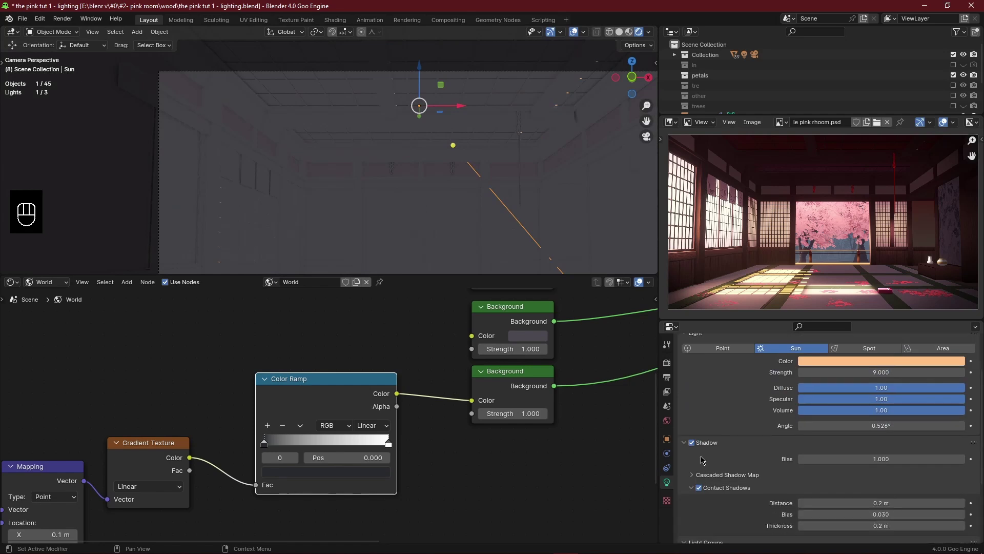
left_click(699, 487)
left_click(699, 487)
middle_click_drag(490, 141, 480, 84, "shift")
scroll(464, 132, "down", 2)
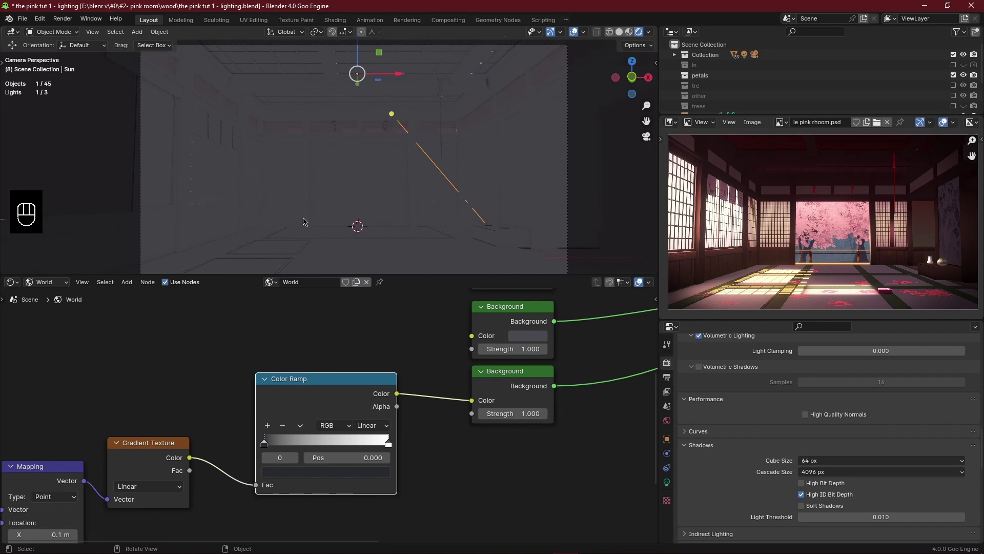
key("ctrl+s")
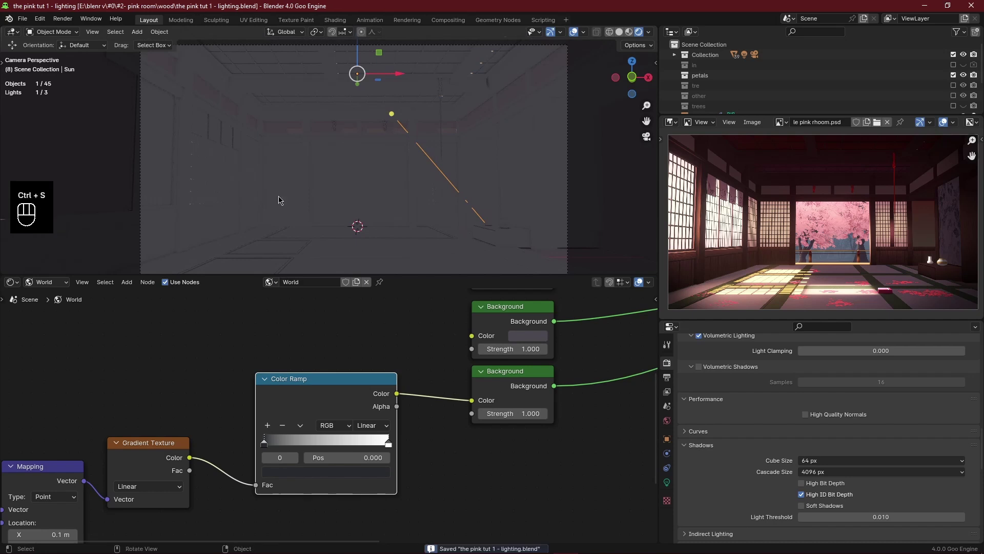
Try hiding two of the left wall's window panels one at a time, undoing each hide.
left_click(220, 164)
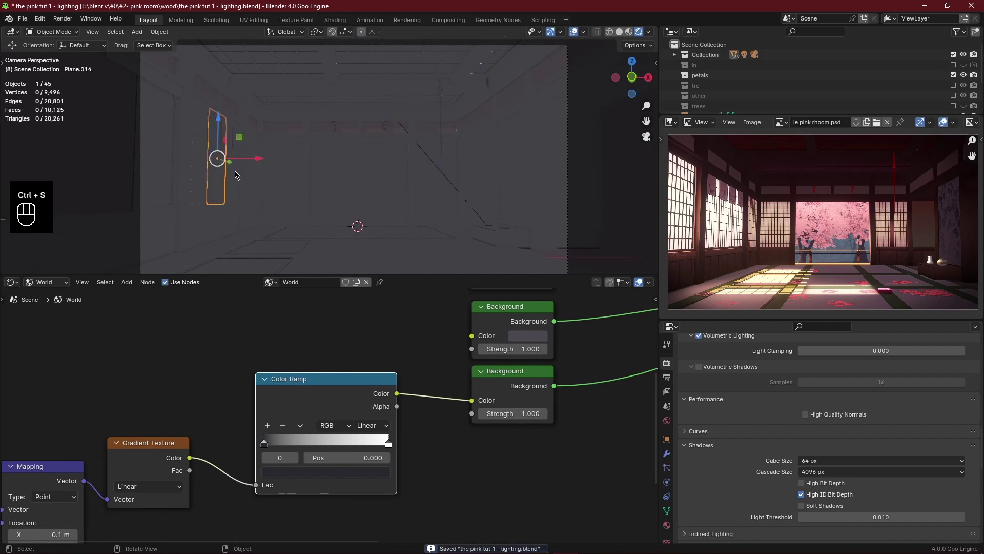
key("h")
key("ctrl+z")
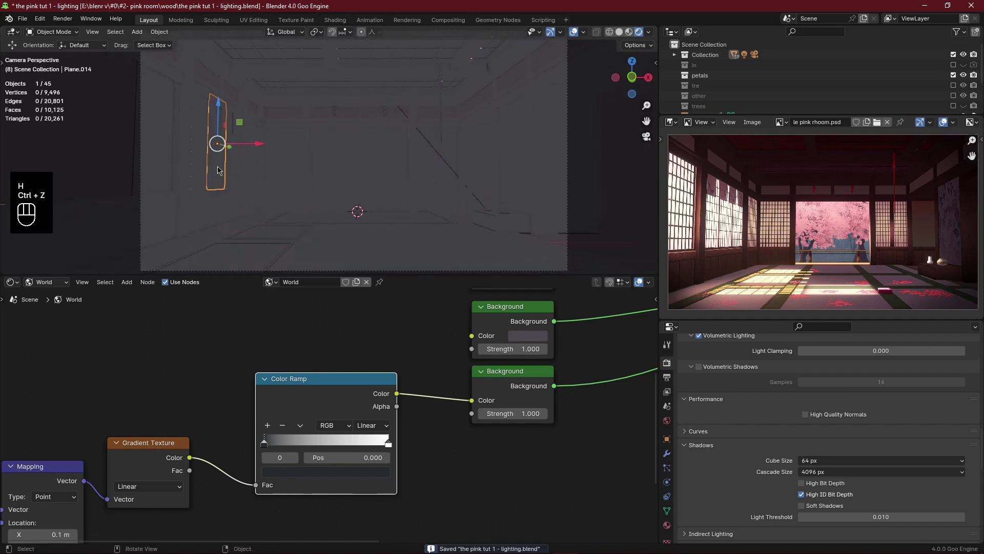
key("h")
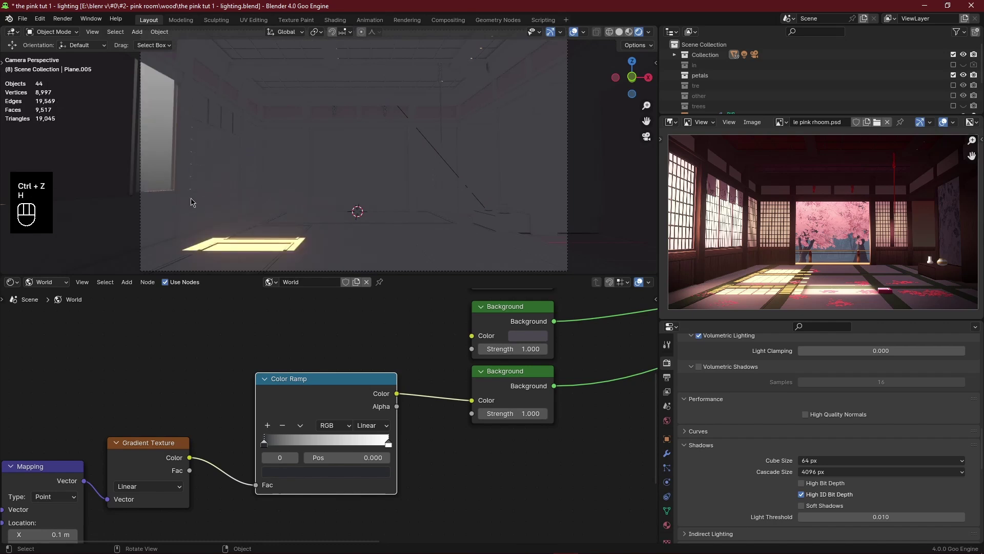
key("ctrl+z")
Show the selected window panel's object material nodes, select its window panes material slot, and save the file.
middle_click_drag(208, 165, 246, 162, "shift")
scroll(222, 177, "up", 2)
middle_click_drag(198, 190, 208, 216, "shift")
scroll(373, 386, "down", 4)
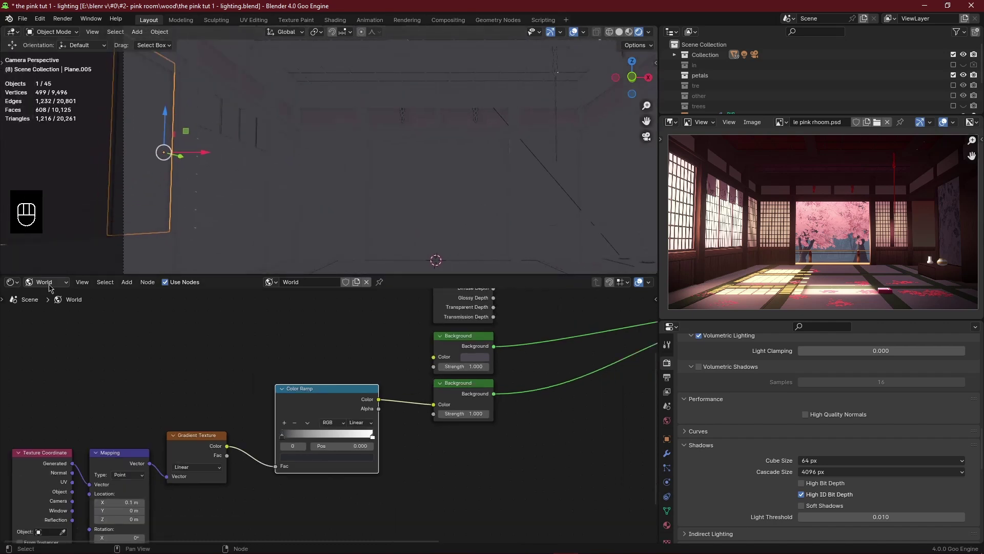
left_click(50, 287)
left_click(66, 303)
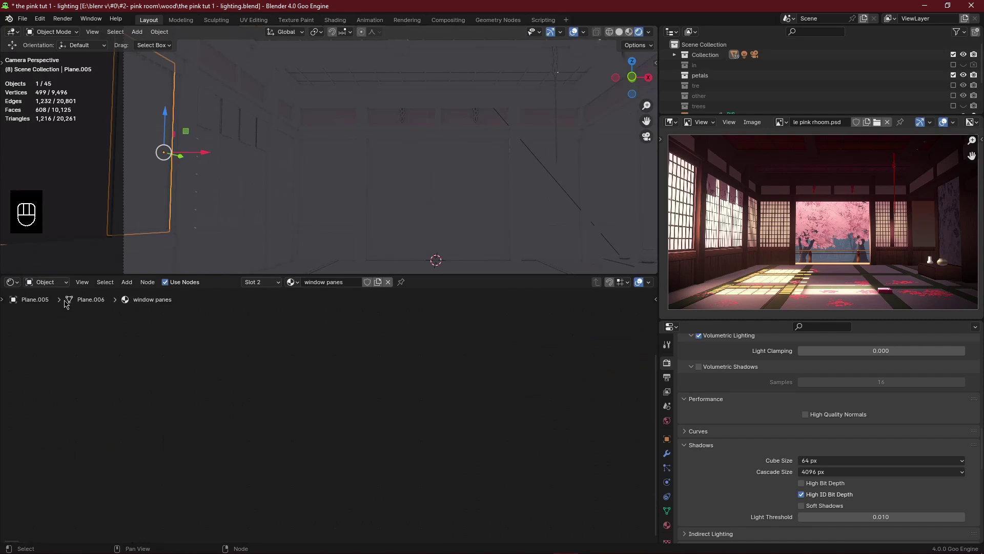
key("Home")
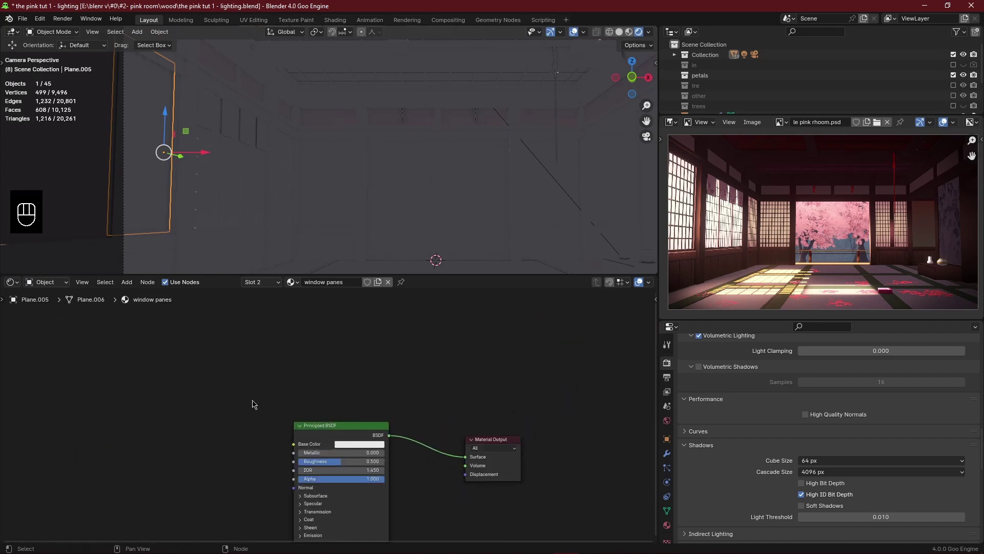
left_click(667, 524)
scroll(745, 455, "up", 10)
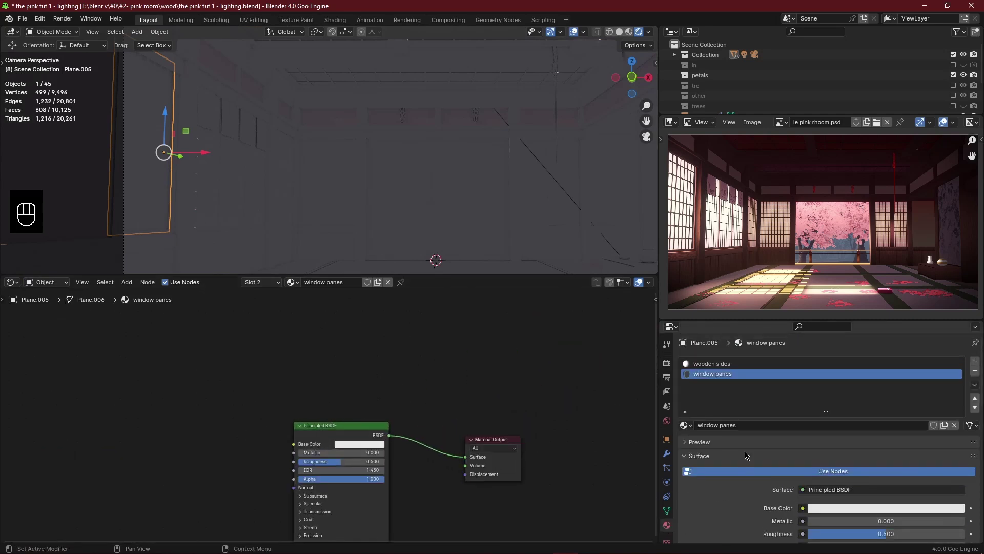
left_click(725, 363)
left_click(726, 374)
middle_click_drag(564, 375, 439, 412, "ctrl")
key("ctrl+s")
Inspect the window panel's mesh in edit mode with solid shading, selecting its linked pane faces delimited by seam.
key("Tab")
middle_click_drag(343, 191, 508, 254, "shift")
middle_click_drag(507, 254, 598, 58, "ctrl")
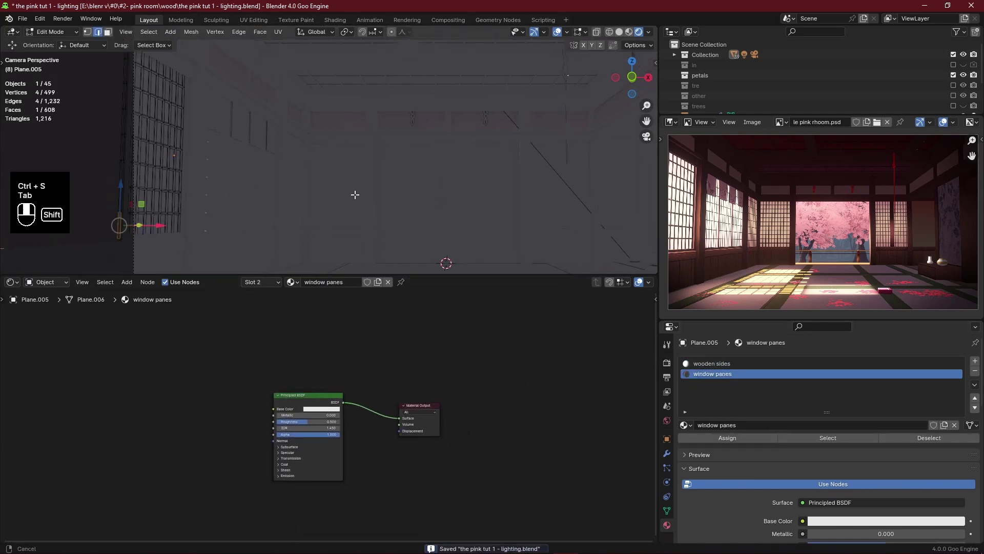
left_click(618, 32)
middle_click_drag(410, 153, 461, 169, "shift")
mouse_move(461, 169)
middle_mouse_down()
mouse_move(369, 188)
mouse_move(328, 169)
mouse_move(389, 135)
mouse_move(265, 161)
middle_mouse_up()
key("l")
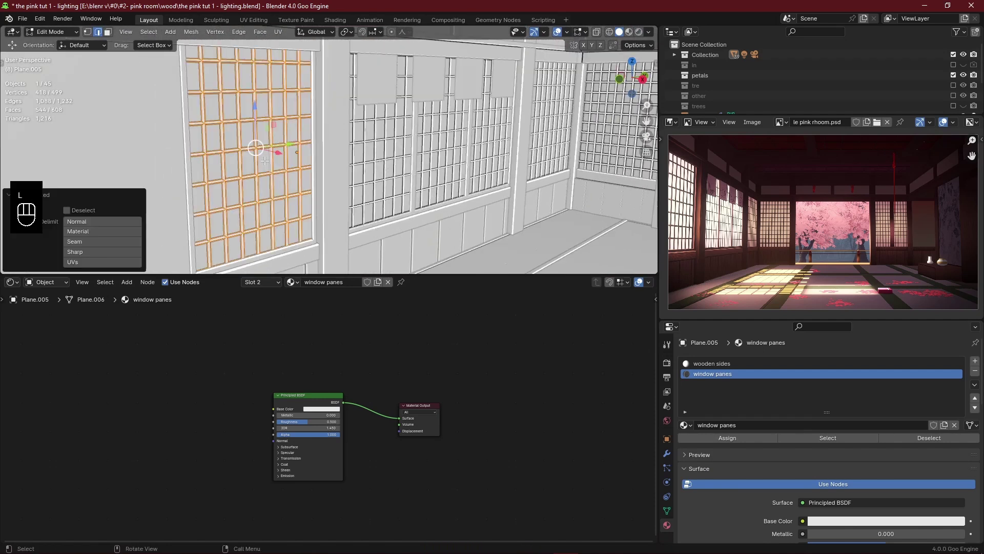
key("3")
key("l")
middle_click_drag(263, 160, 352, 172)
key("g")
right_click(394, 173)
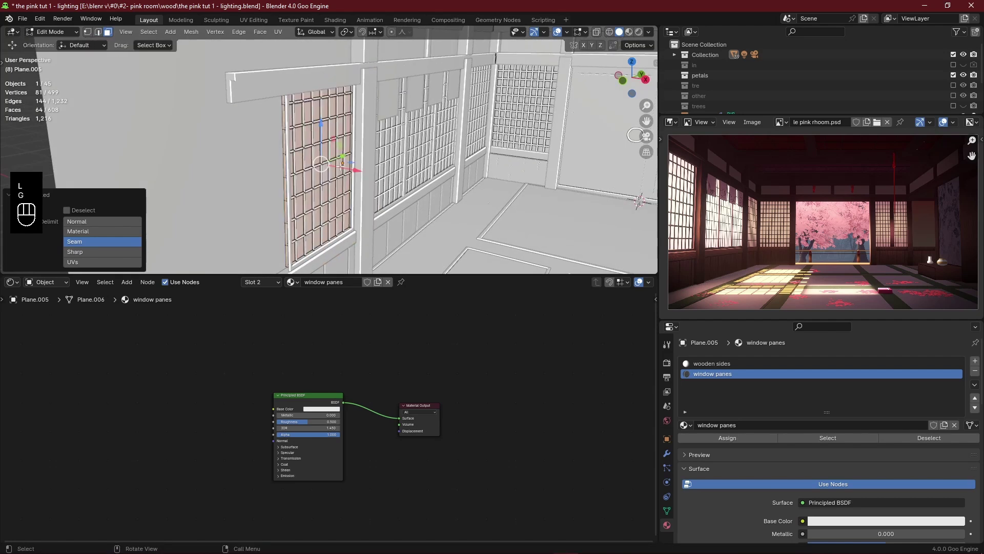
key("ctrl+s")
Return to object mode with rendered shading, delete the Principled BSDF node from the window panes material, and save the file.
scroll(333, 169, "down", 2)
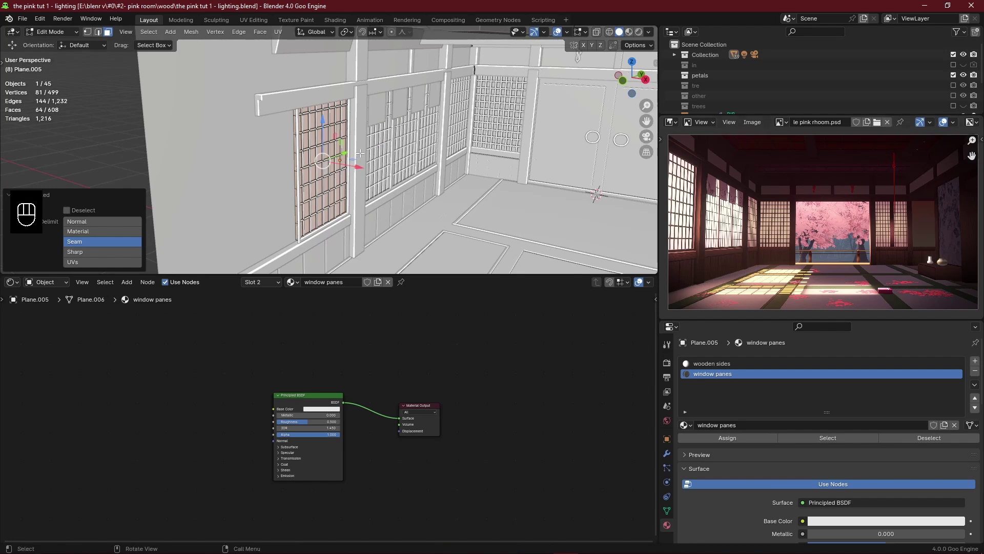
left_click(638, 34)
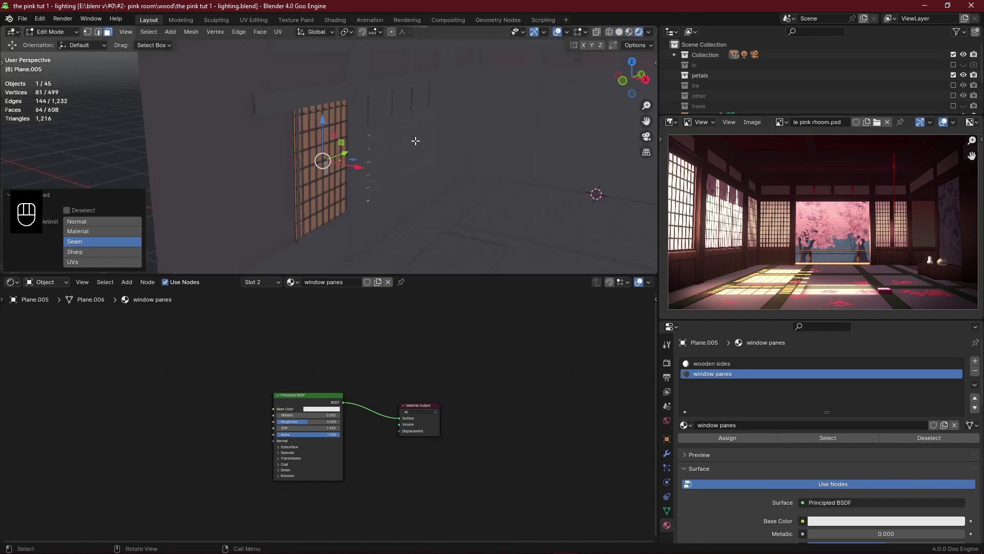
key("Tab")
scroll(406, 369, "down", 2)
scroll(341, 386, "up", 2)
key("ctrl+s")
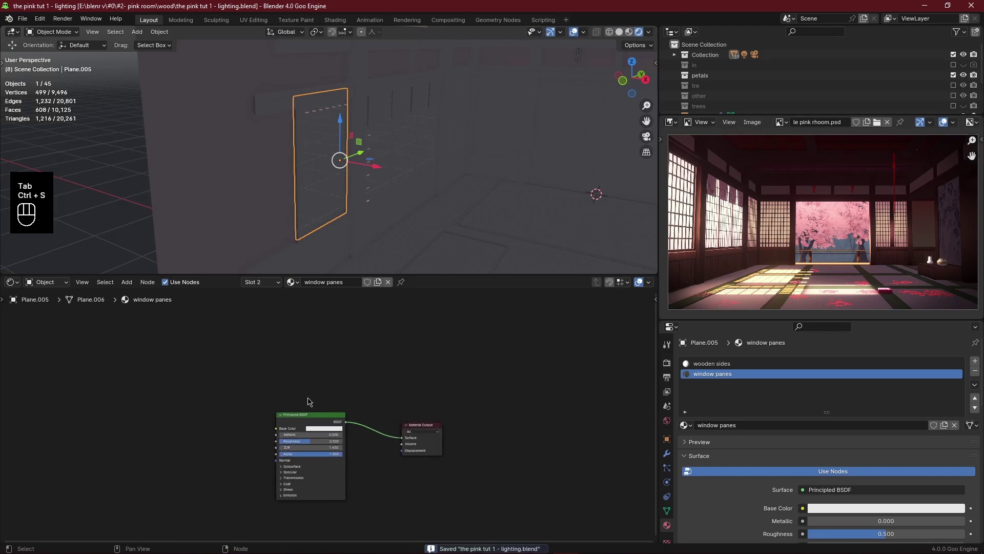
left_click(300, 417)
key("x")
middle_click_drag(307, 231, 356, 206)
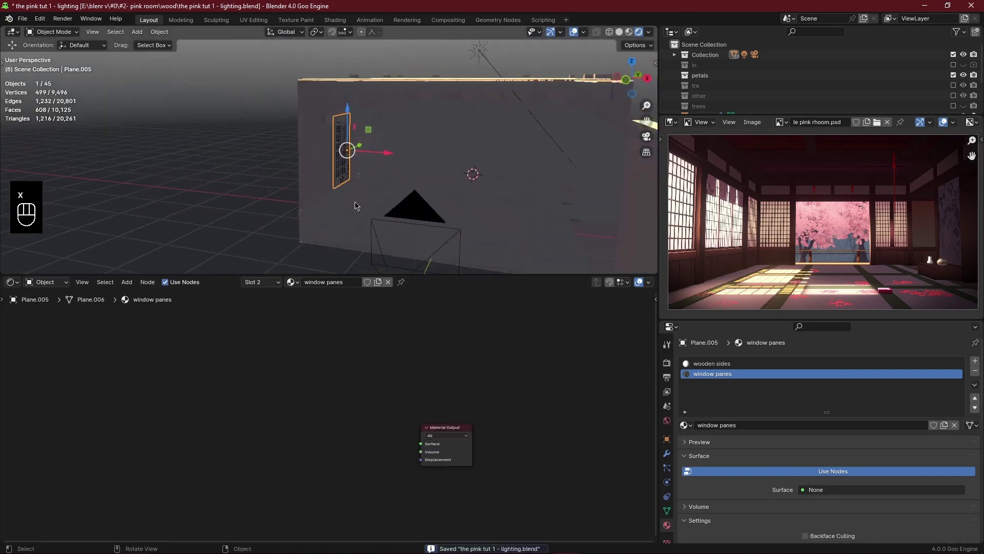
key("ctrl+s")
Review the world's Light Path and Mix Shader node setup, and return to the window panes material nodes.
left_click(49, 282)
left_click(52, 314)
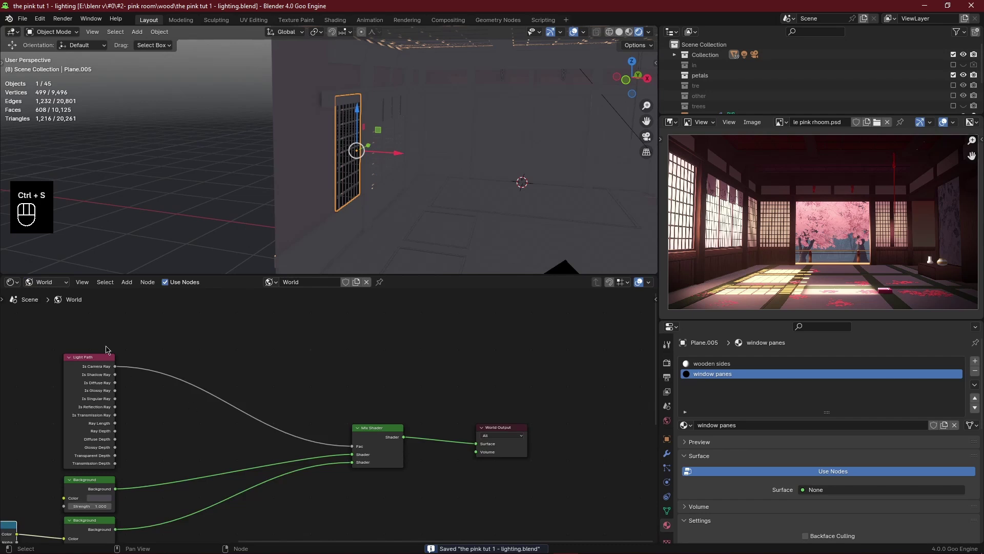
scroll(87, 415, "down", 3)
scroll(114, 454, "up", 1)
middle_click_drag(119, 385, 207, 338)
left_click(59, 282)
left_click(56, 308)
Set the window panes material's blend mode to Alpha Blend and its shadow mode to Alpha Clip, and save the file.
scroll(349, 167, "up", 3)
middle_click_drag(349, 167, 301, 208)
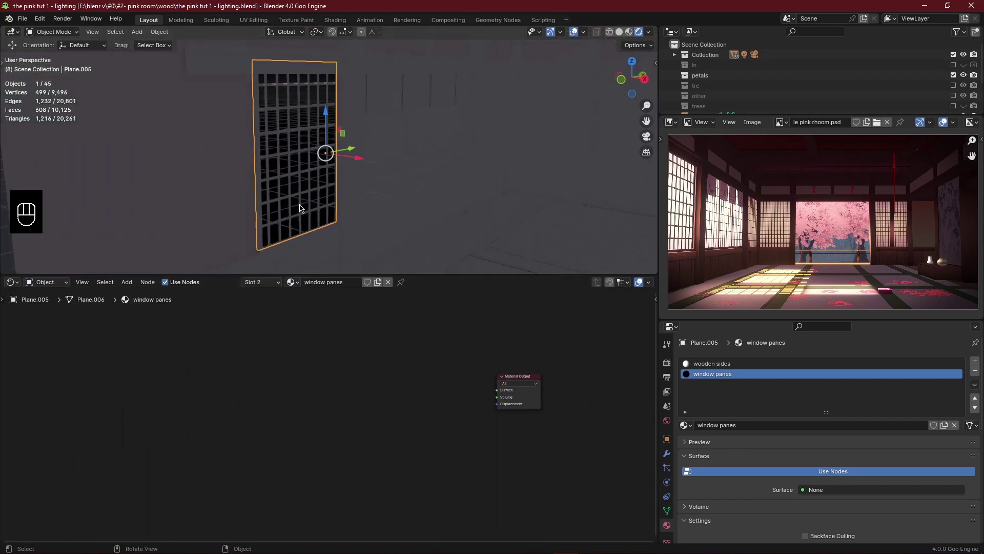
scroll(845, 384, "down", 8)
left_click(849, 364)
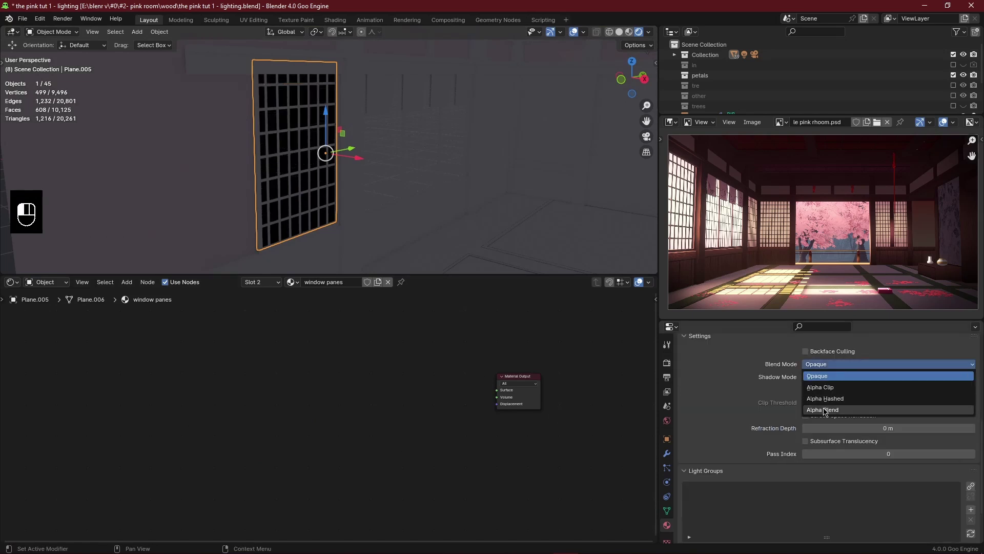
left_click(831, 411)
left_click(837, 378)
left_click(834, 411)
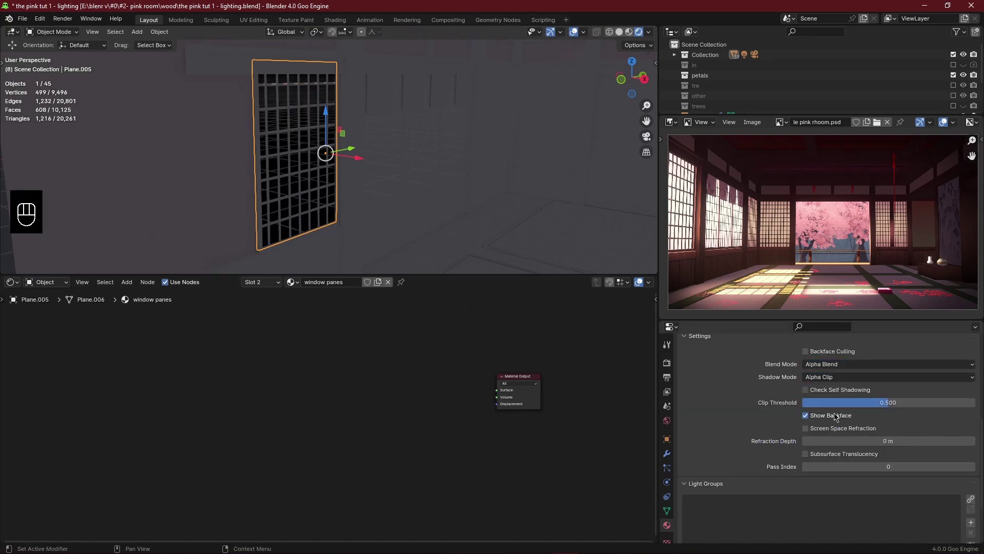
key("ctrl+s")
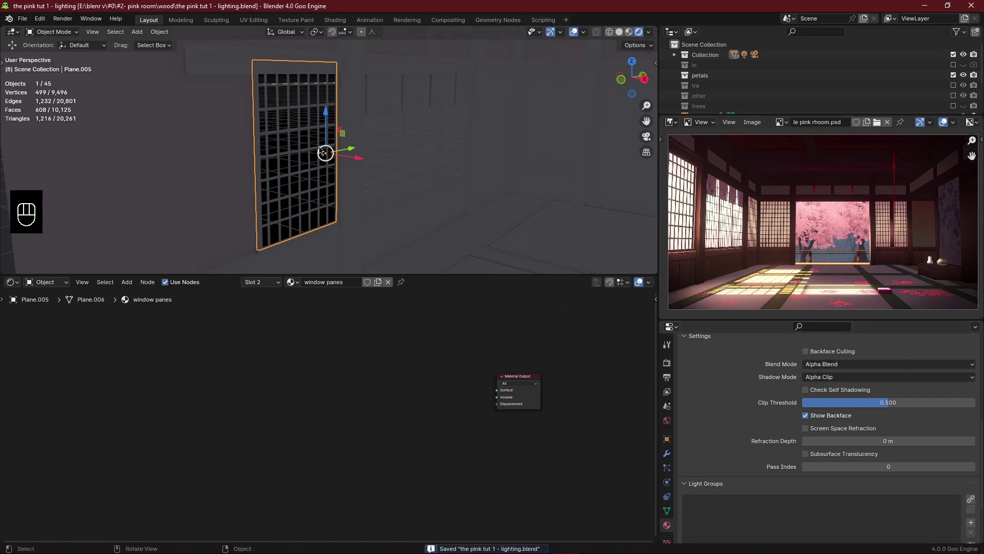
Add a Mix Shader feeding the Material Output surface and connect a new Transparent BSDF to its second shader input.
middle_click_drag(368, 181, 376, 208)
scroll(354, 367, "up", 2)
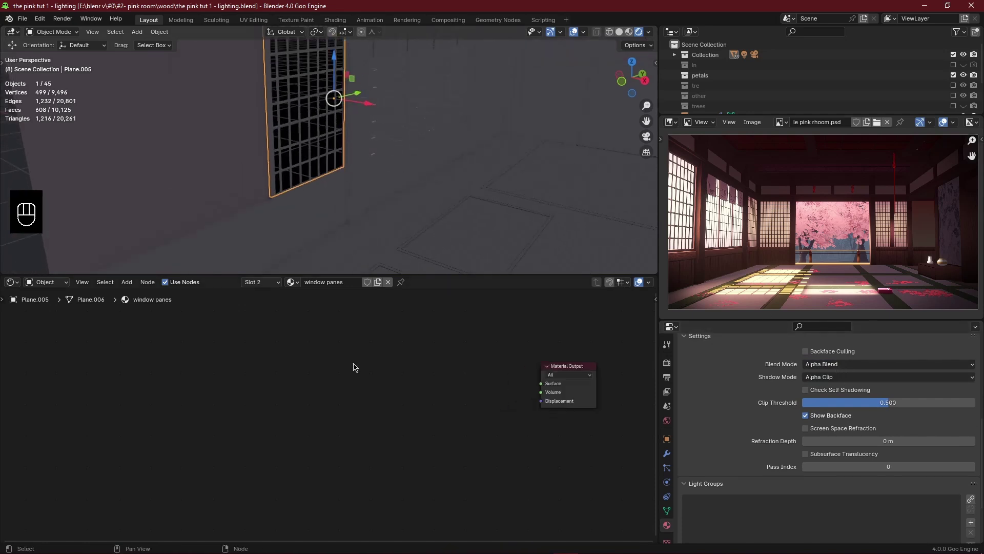
key("shift+a")
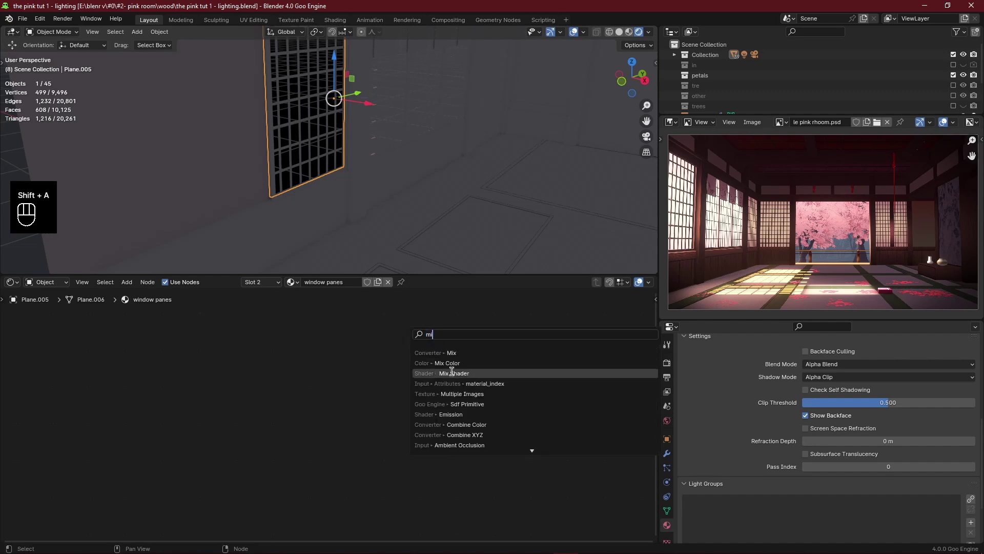
left_click(451, 374)
left_click(377, 388)
key("shift+a")
type("tr")
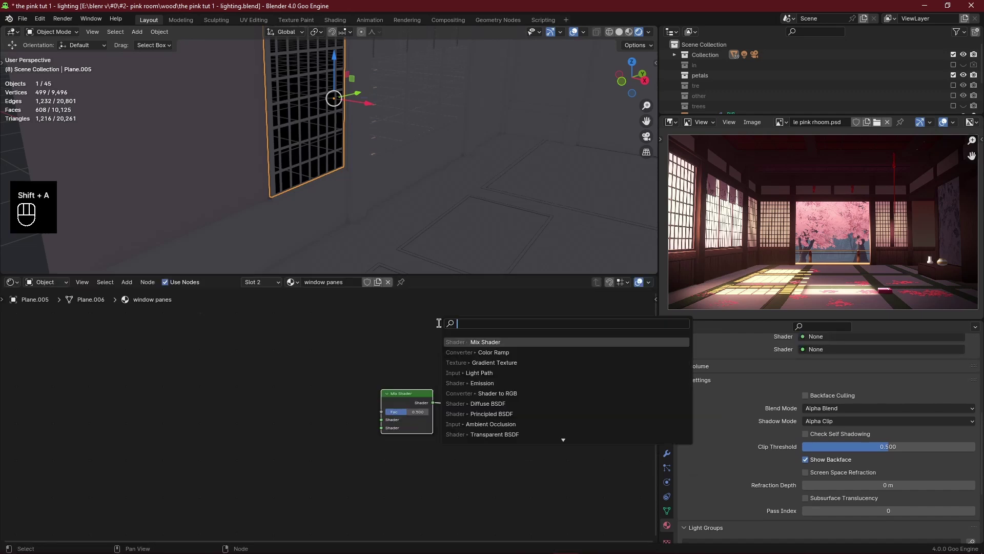
left_click(504, 352)
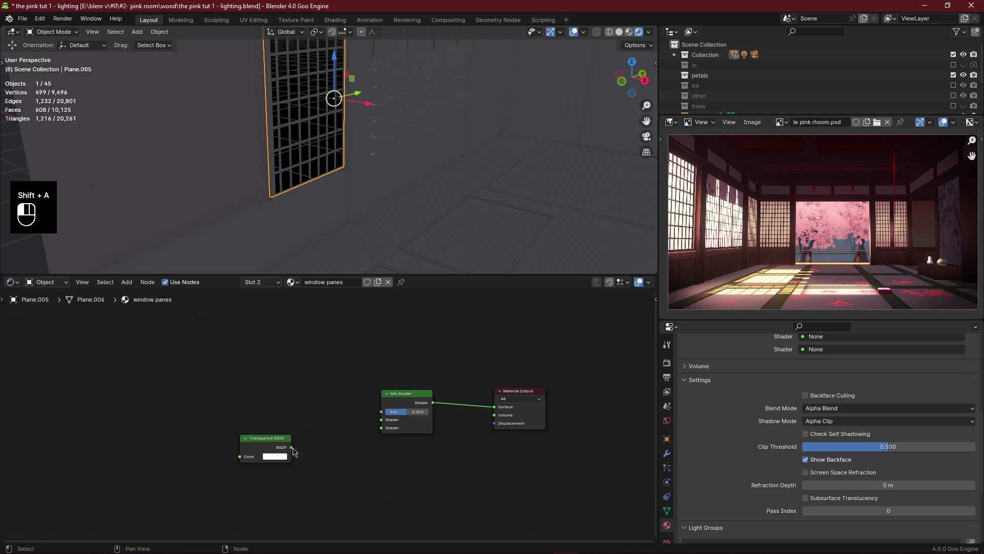
left_click_drag(291, 448, 381, 427)
Add an Emission shader and connect it to the Mix Shader's first shader input.
key("shift+a")
type("e")
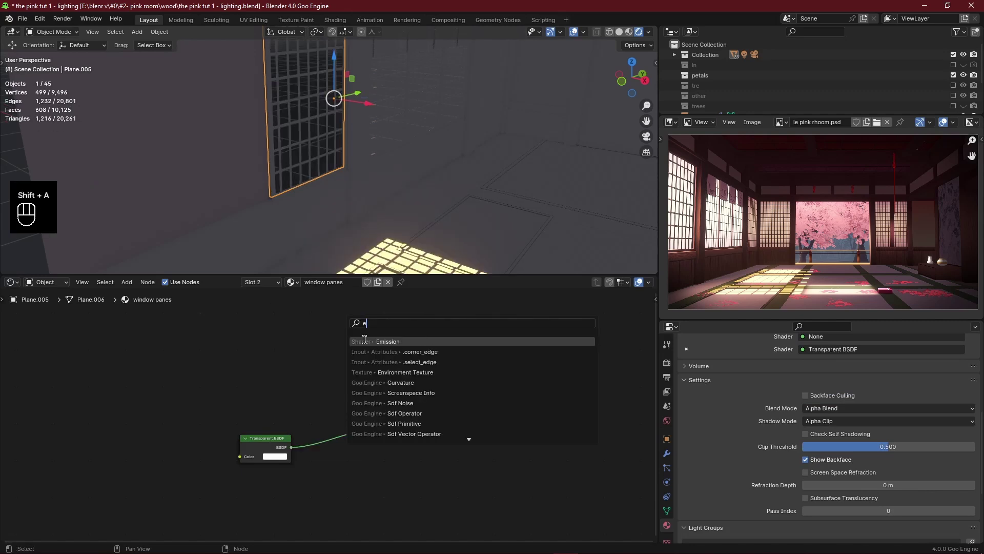
left_click(375, 340)
left_click(258, 394)
left_click_drag(283, 389, 381, 420)
middle_click_drag(406, 256, 440, 205)
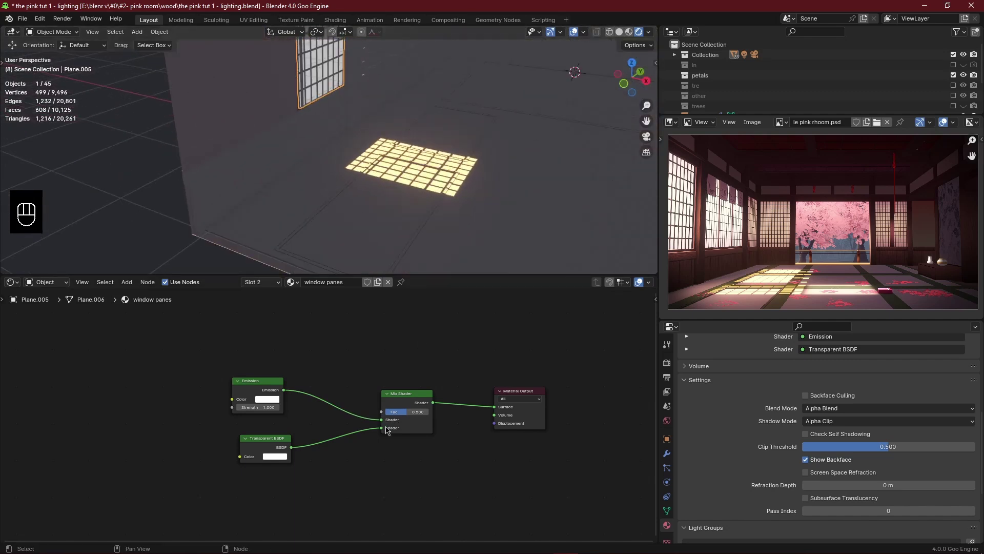
Try the Mix Shader factor at 1.000 and 0.700 with the viewport overlays hidden.
left_click_drag(406, 411, 429, 411)
middle_click_drag(401, 96, 387, 159, "shift")
scroll(393, 167, "up", 1)
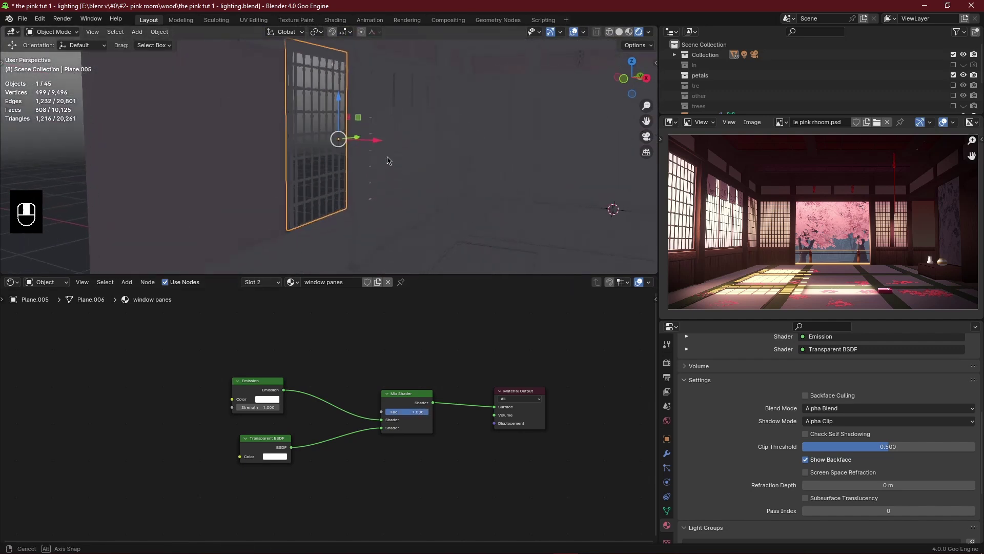
left_click(573, 33)
mouse_move(429, 411)
left_mouse_down()
mouse_move(357, 414)
mouse_move(428, 414)
mouse_move(398, 415)
mouse_move(415, 414)
left_mouse_up()
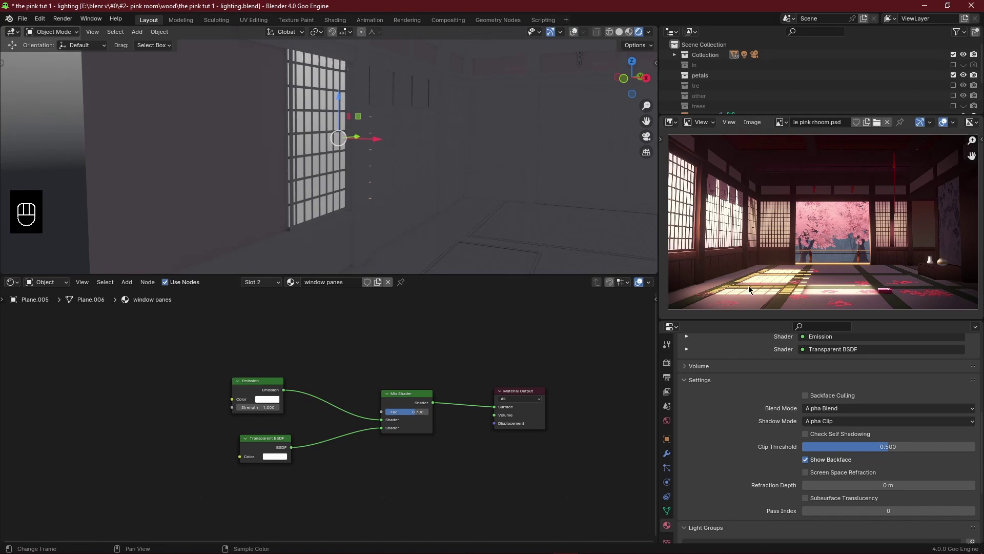
Add a Light Path node beside the Emission shader in the window panes material, and save the file.
scroll(392, 356, "down", 2)
key("shift+a")
type("ca")
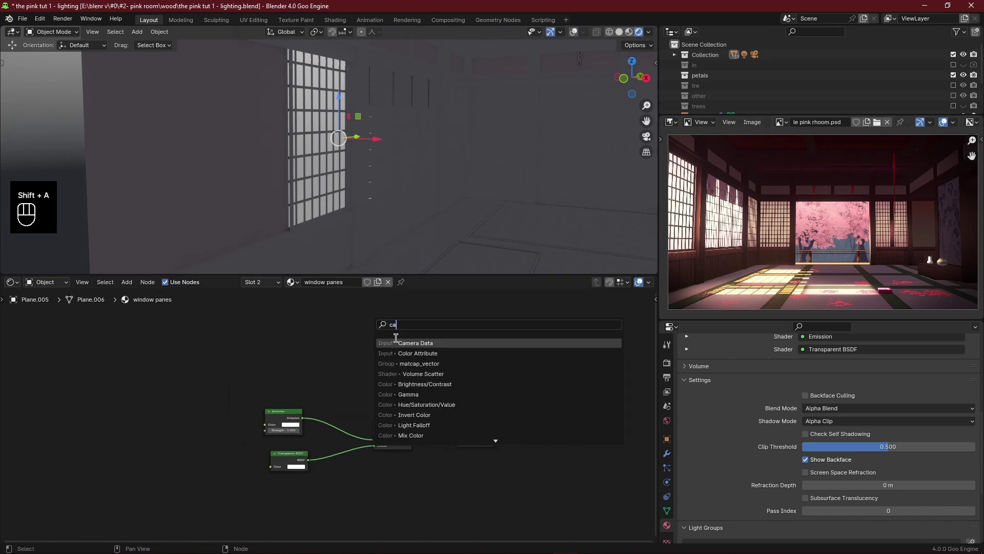
key("BackSpace")
key("BackSpace")
type("li")
key("Return")
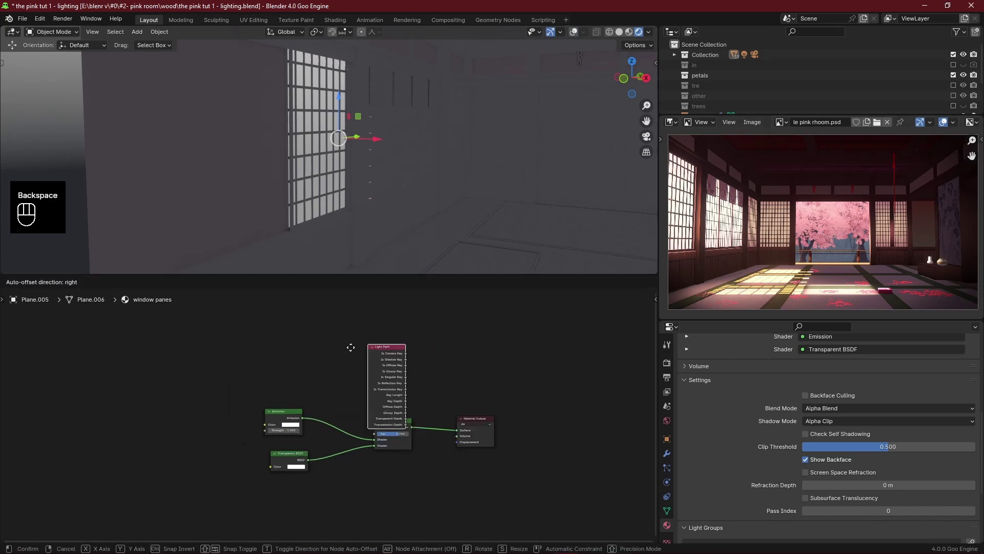
left_click(203, 344)
scroll(226, 346, "up", 1)
key("ctrl+s")
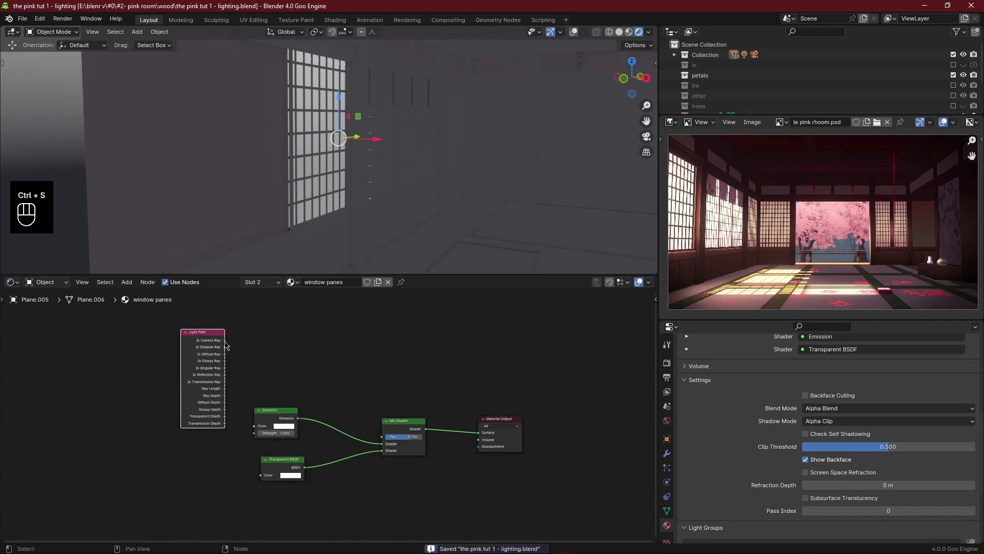
Connect the Light Path's Is Camera Ray output to the Mix Shader factor and reposition the Emission and Transparent BSDF nodes.
left_click_drag(380, 440, 382, 436)
left_click_drag(331, 346, 285, 474)
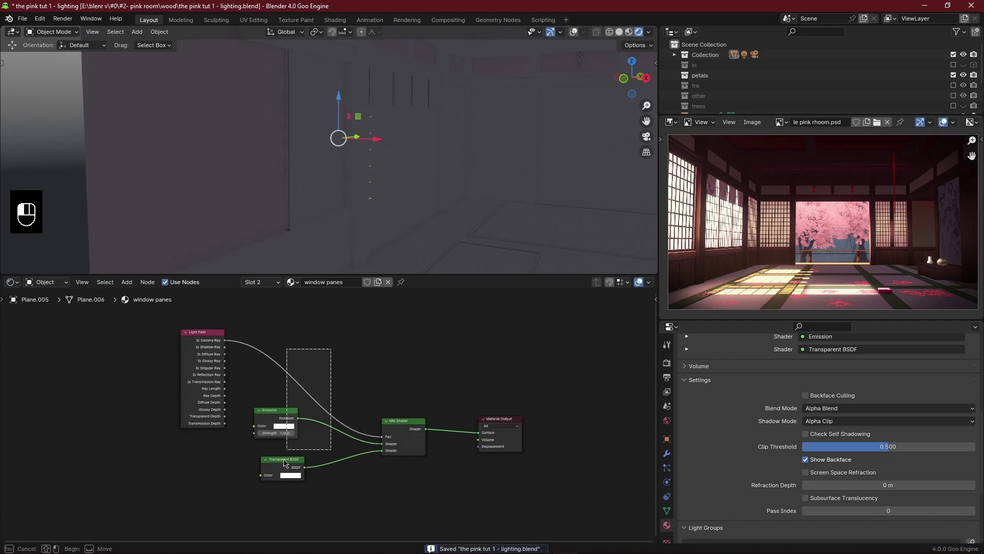
key("g")
left_click(297, 425)
left_click(297, 426)
Swap the Mix Shader's inputs so Transparent BSDF feeds the first shader socket and Emission the second.
scroll(444, 191, "down", 3)
middle_click_drag(444, 192, 451, 216)
mouse_move(451, 226)
middle_mouse_down("shift")
mouse_move(456, 237)
mouse_move(457, 222)
middle_mouse_up("shift")
scroll(392, 470, "up", 3)
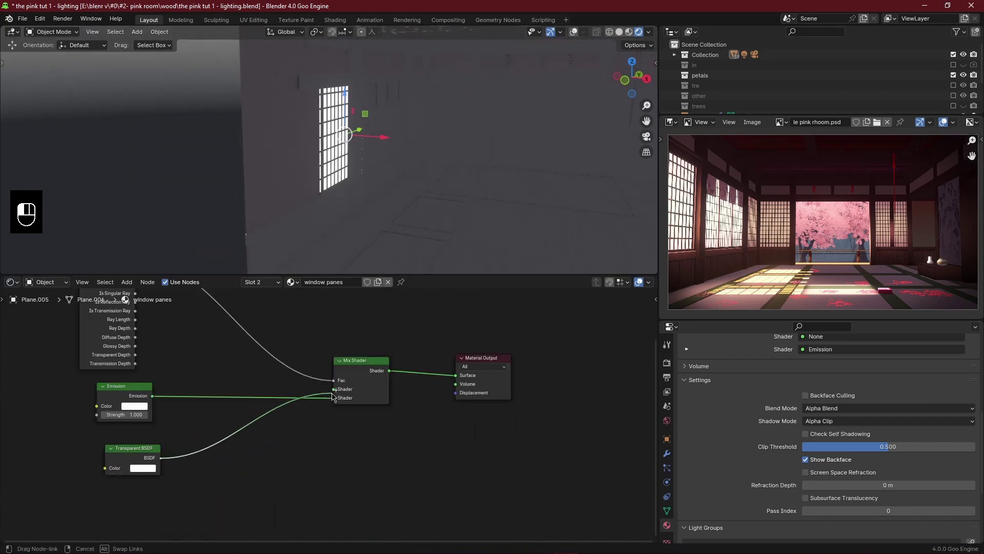
left_click_drag(333, 393, 333, 389)
scroll(431, 211, "down", 2)
Examine the glowing window panes and the sunlight patch on the floor from the scene camera.
middle_click_drag(430, 211, 313, 118)
left_click(647, 137)
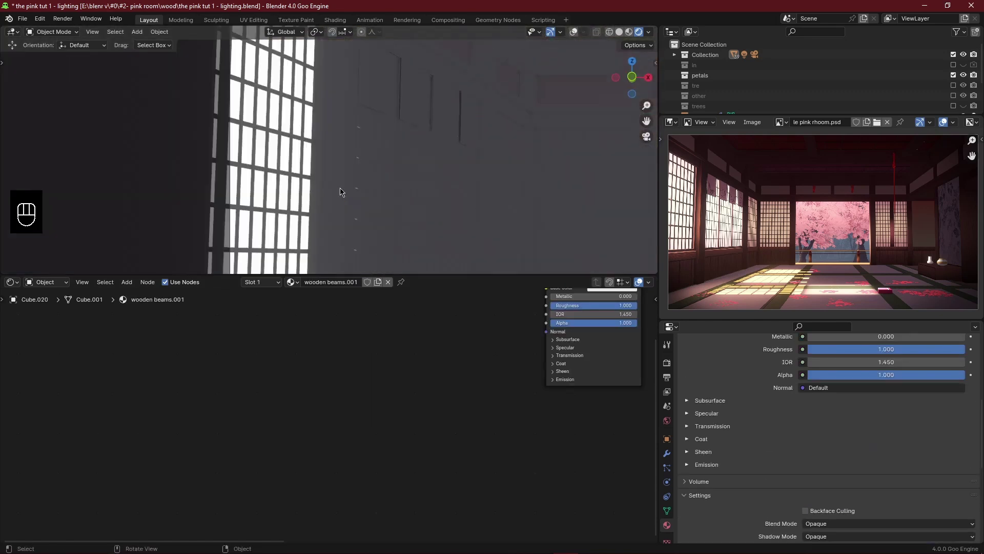
scroll(331, 206, "down", 5)
middle_click_drag(391, 228, 290, 156, "shift")
scroll(326, 202, "up", 2)
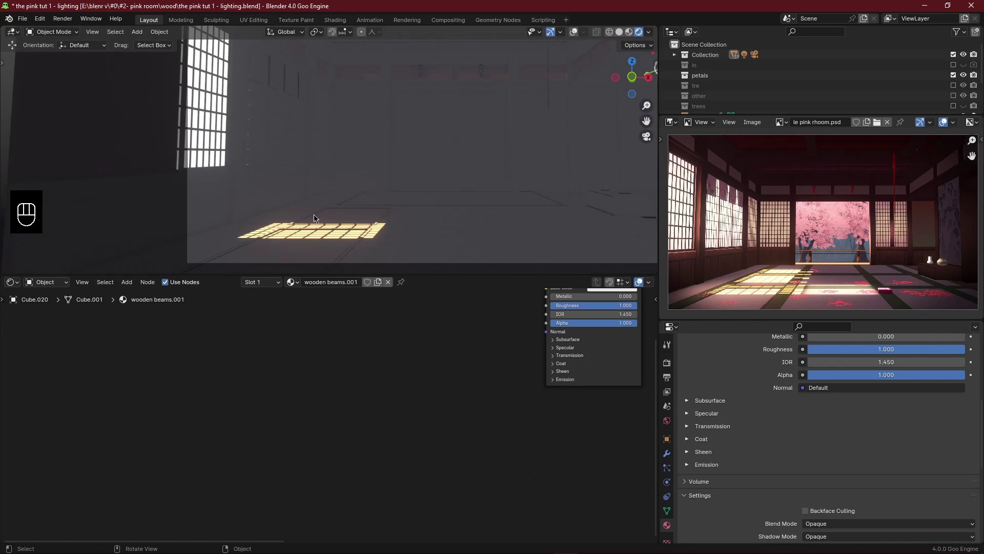
middle_click_drag(486, 118, 505, 151, "shift")
scroll(507, 150, "up", 2)
Show the viewport overlays, reselect the window panel to bring back its window panes nodes, and save the file.
left_click(574, 32)
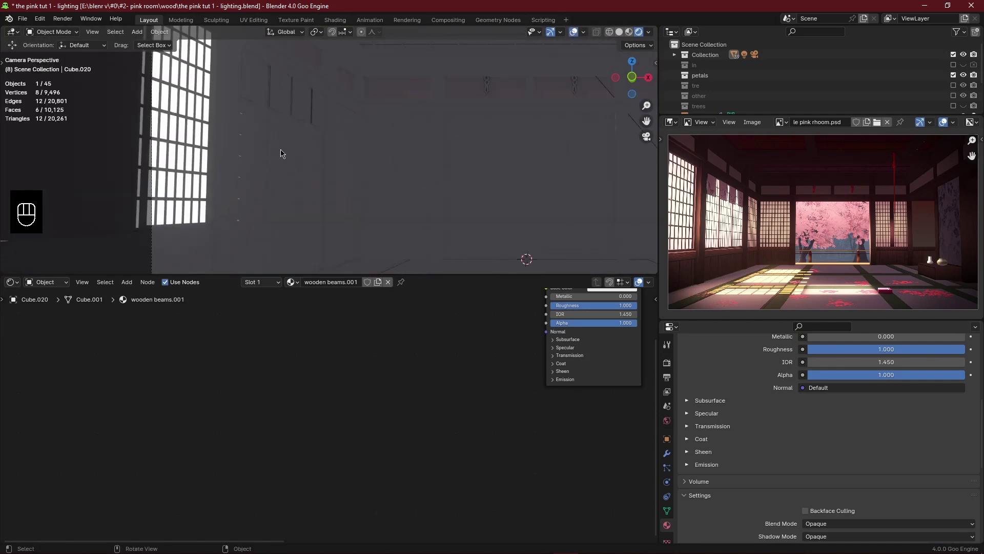
left_click(175, 148)
scroll(287, 454, "down", 4)
middle_click_drag(336, 436, 523, 461)
scroll(425, 467, "up", 4)
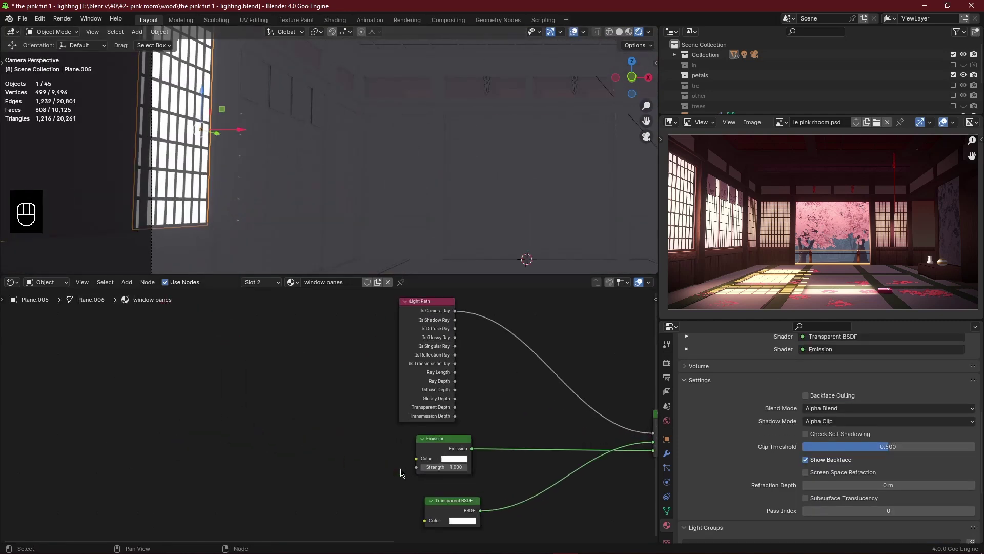
middle_click_drag(362, 424, 349, 414)
key("ctrl+s")
Save the file and add a Gradient Texture with Texture Coordinate and Mapping nodes to the window panes material.
mouse_move(359, 215)
middle_mouse_down()
mouse_move(377, 225)
mouse_move(367, 217)
middle_mouse_up()
scroll(367, 218, "up", 3)
middle_click_drag(303, 191, 371, 229, "shift")
scroll(359, 215, "up", 3)
middle_click_drag(322, 146, 515, 204, "shift")
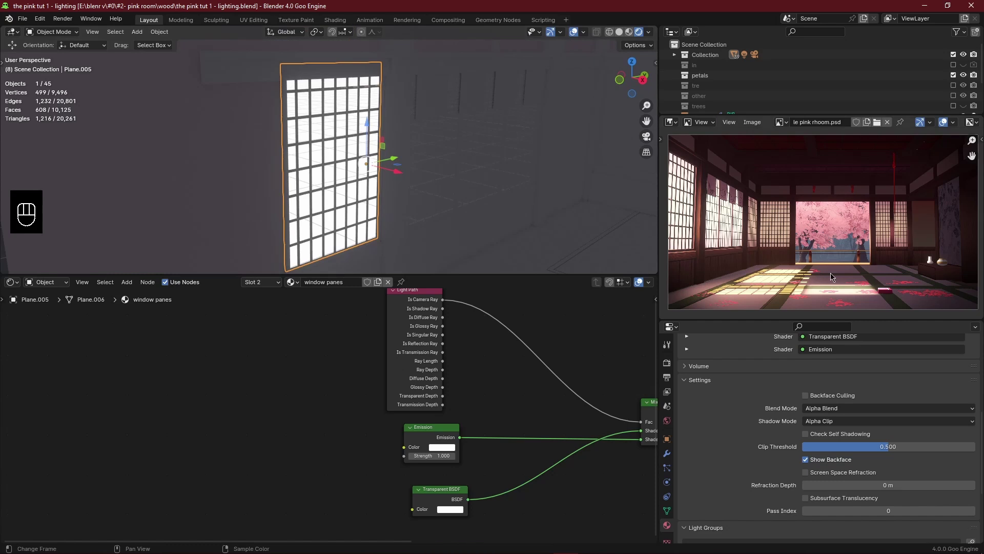
key("ctrl+s")
scroll(330, 415, "down", 1)
key("shift+a")
type("gr")
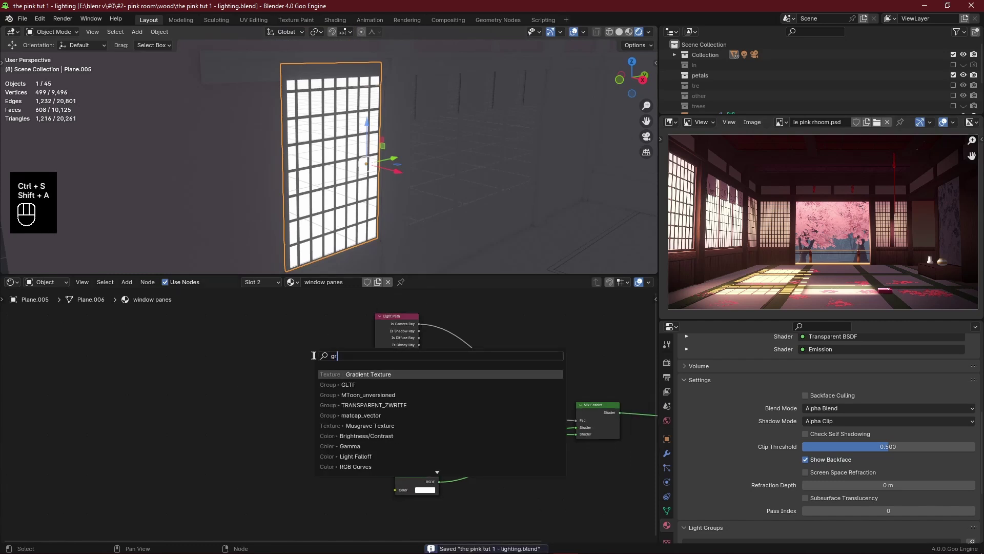
left_click(354, 374)
scroll(307, 461, "up", 2)
left_click(349, 419)
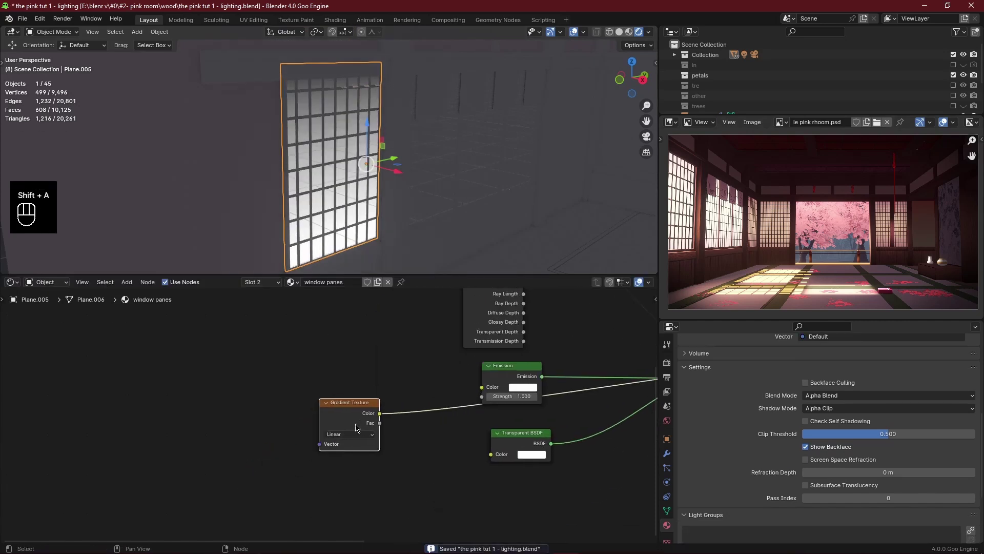
key("ctrl+t")
key("shift+a")
type("cool")
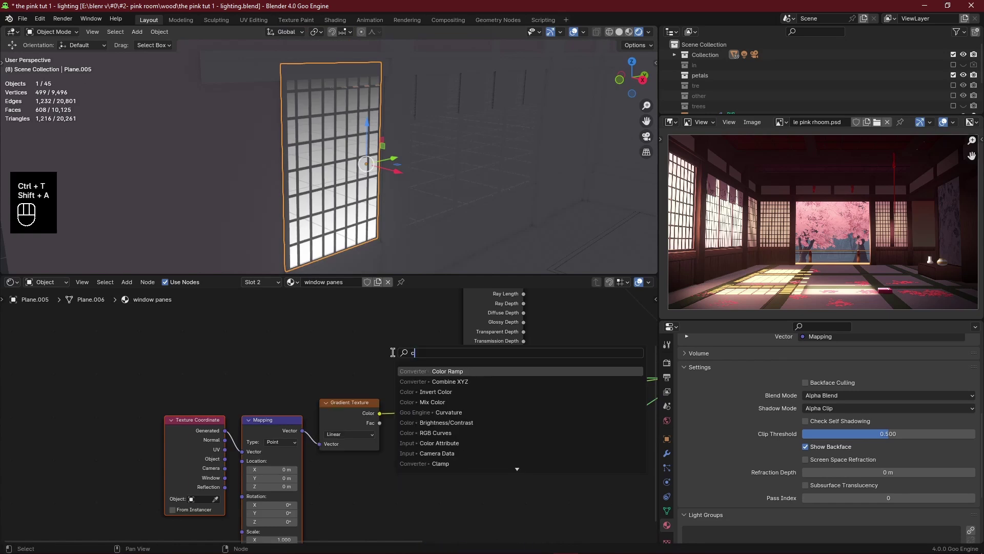
left_click(413, 381)
right_click(397, 375)
Insert a Color Ramp after the Gradient Texture and move the gradient nodes clear of the shader nodes.
key("shift+a")
type("col")
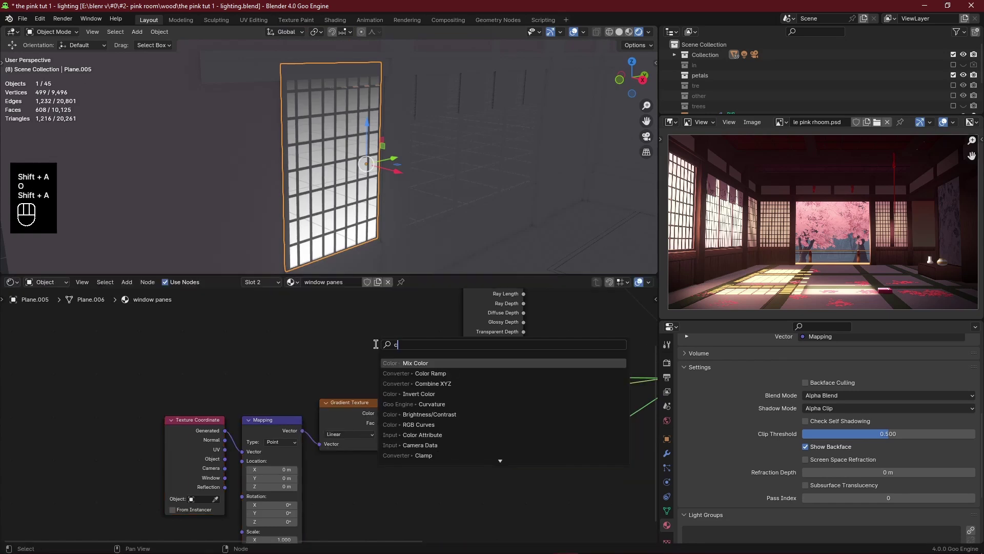
left_click(399, 371)
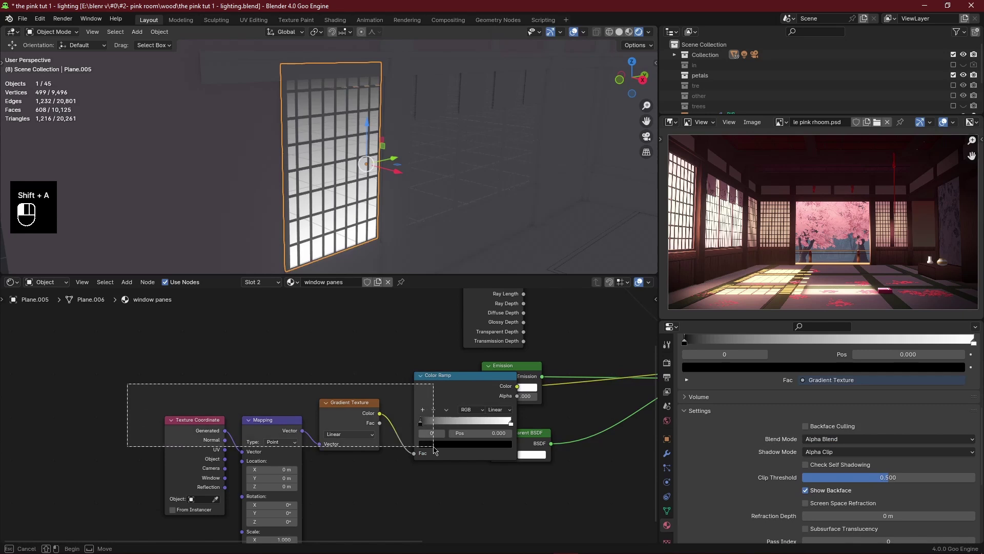
key("g")
left_click(296, 406)
scroll(318, 405, "up", 3)
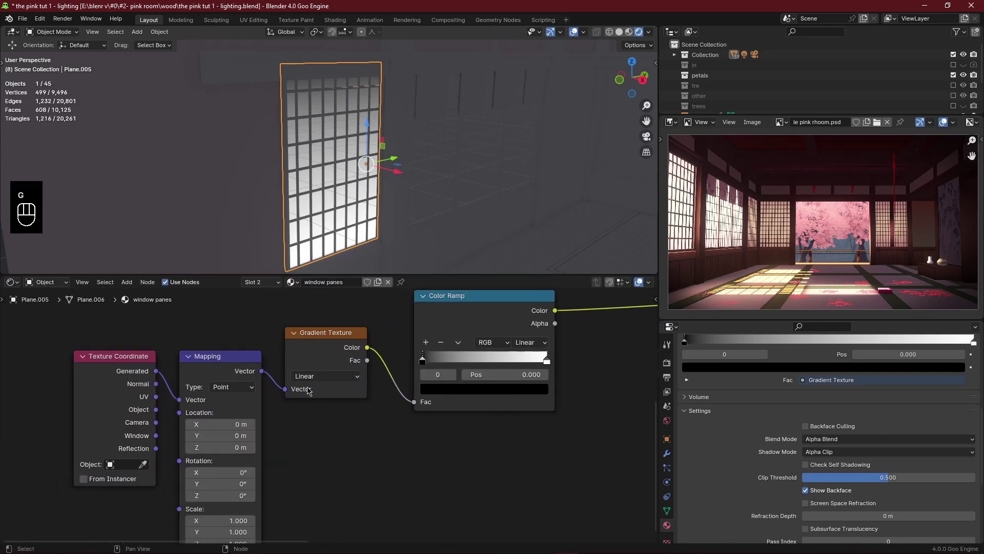
Set the Gradient Texture type to Quadratic Sphere and feed its Mapping node from the Object coordinates.
left_click(328, 375)
left_click(328, 470)
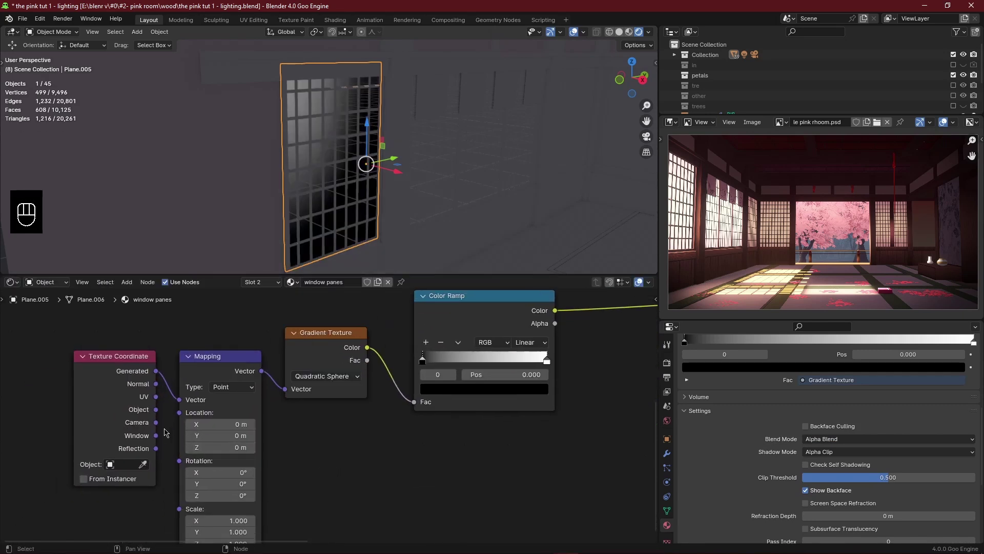
left_click_drag(165, 404, 179, 399)
Set the Mapping node's Y location to 0.3 m to shift the gradient across the window.
middle_click_drag(373, 175, 337, 172)
scroll(330, 417, "up", 2)
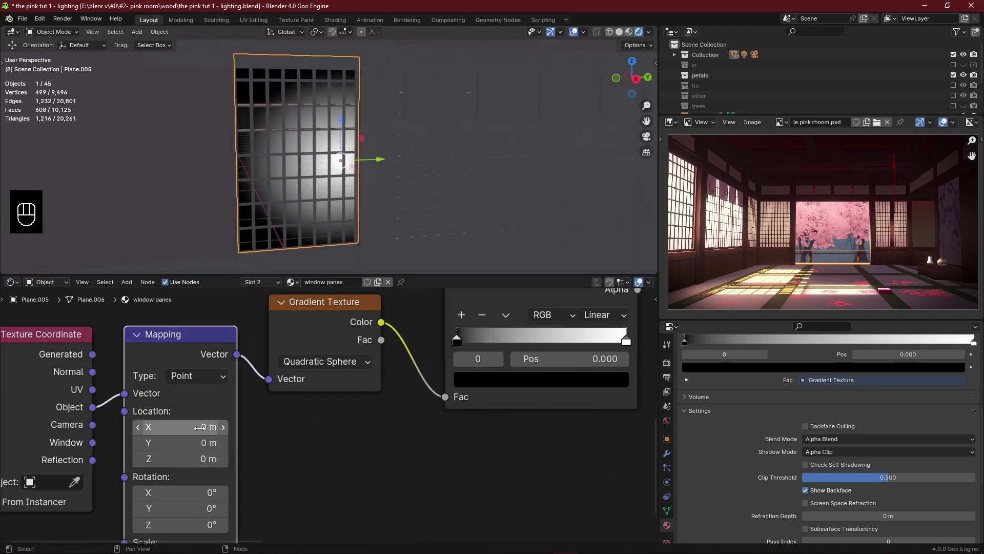
left_click_drag(202, 443, 233, 443)
scroll(402, 446, "down", 5)
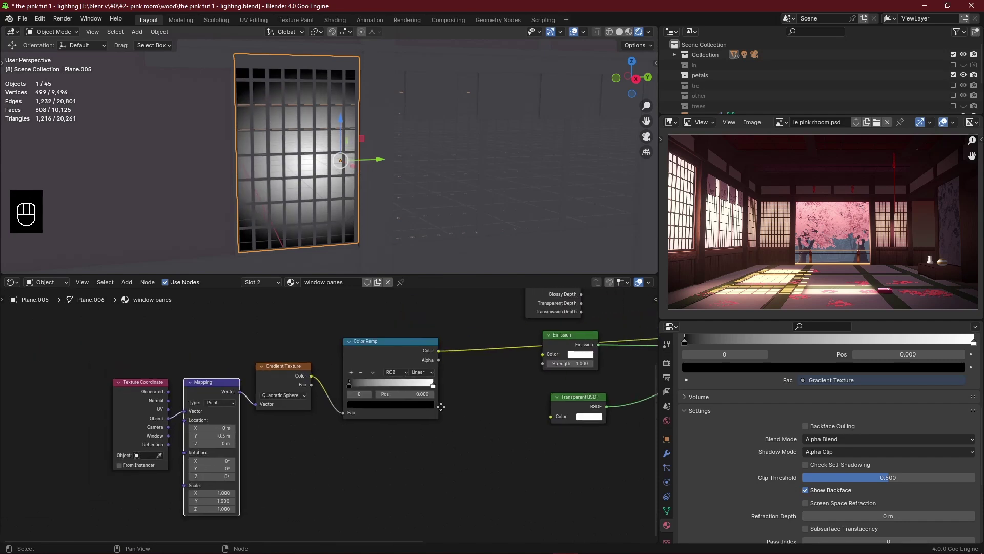
Insert a Mix Color node on the Color Ramp's color output.
left_click_drag(389, 362, 436, 357)
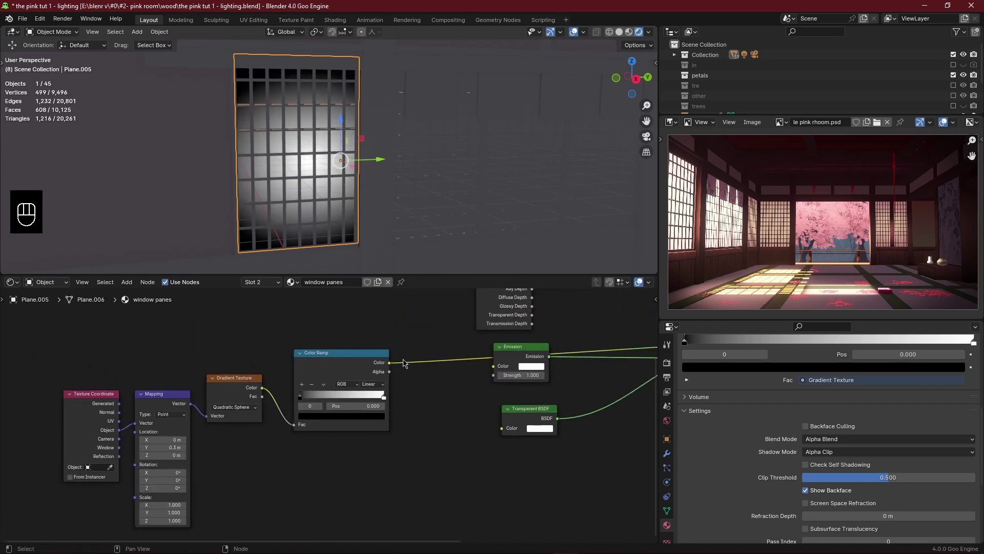
key("shift+a")
type("c")
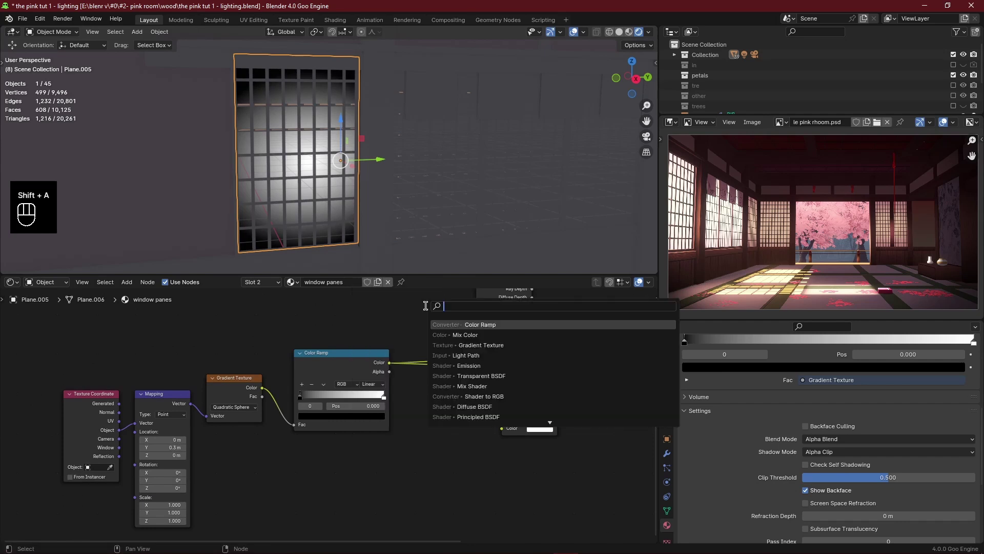
type("ol")
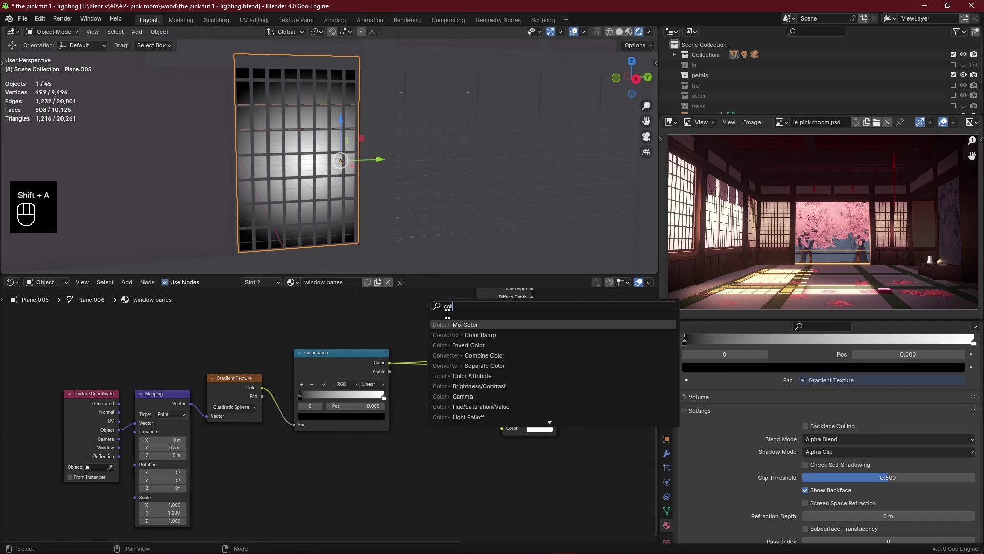
left_click(451, 324)
left_click(449, 363)
Move the gradient node chain away from the shaders, connect the Mix result to the Emission color, and save the file.
left_click_drag(456, 326, 101, 445)
key("g")
left_click(340, 420)
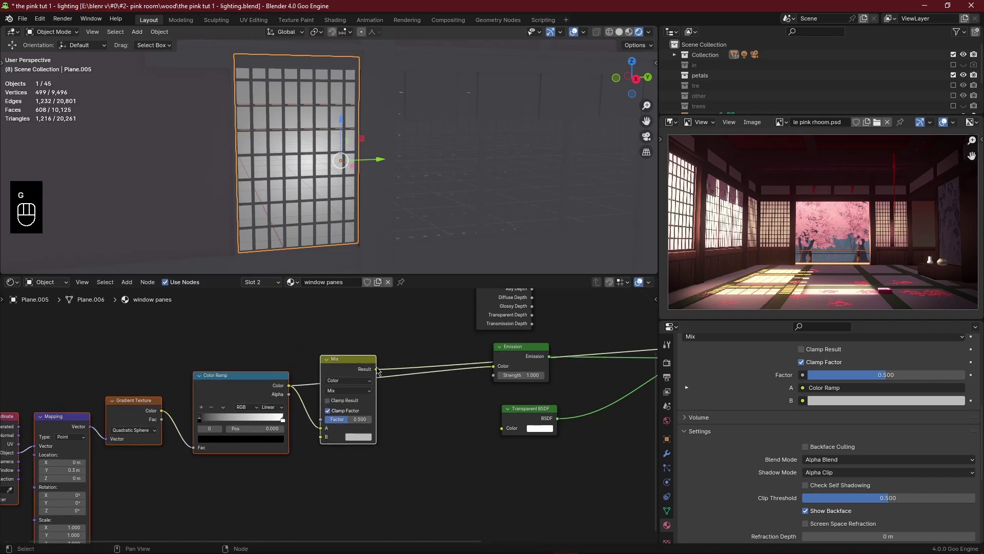
left_click_drag(493, 369, 494, 365)
key("ctrl+s")
Reroute the Color Ramp's color output into the Mix node's factor and set its blend mode to Multiply.
scroll(364, 407, "up", 2)
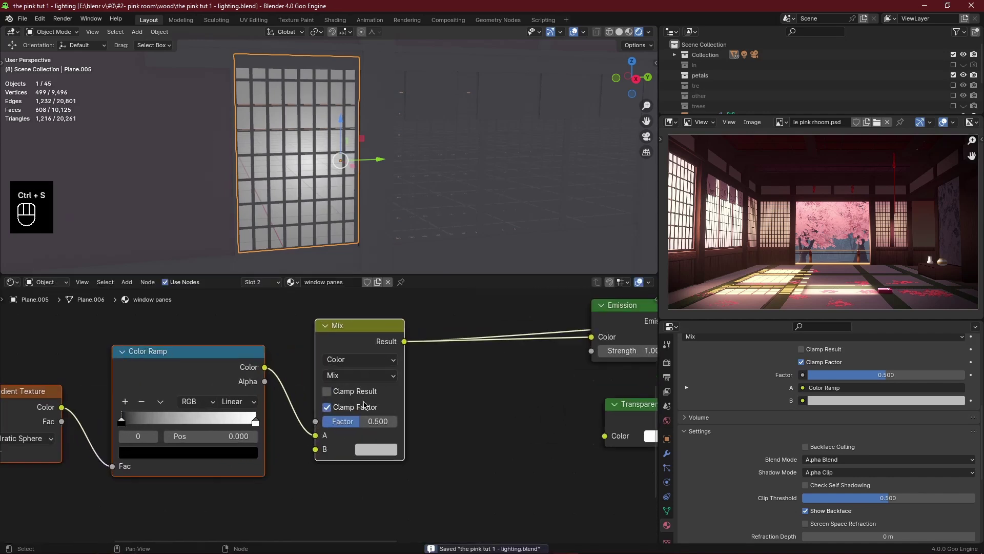
left_click_drag(315, 436, 315, 421)
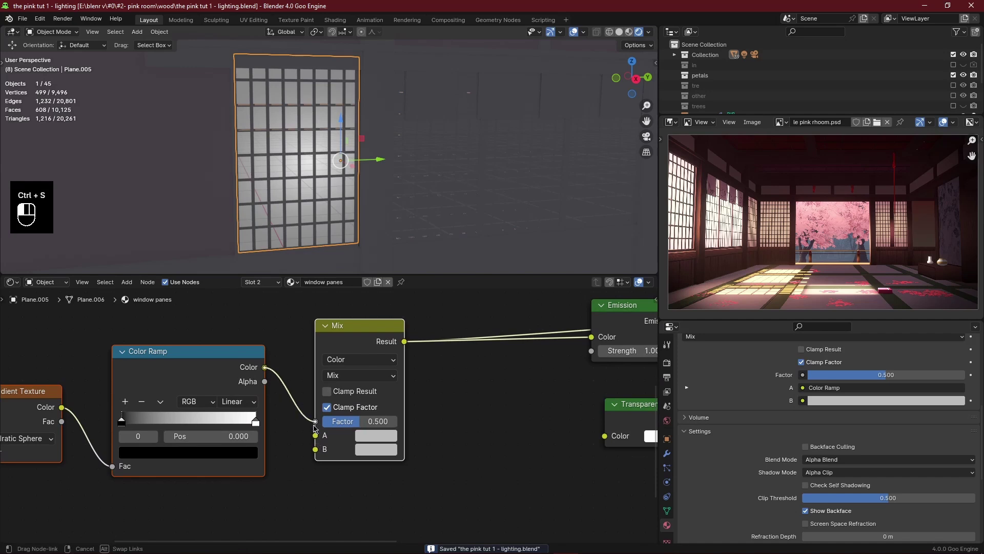
left_click(360, 374)
left_click(357, 117)
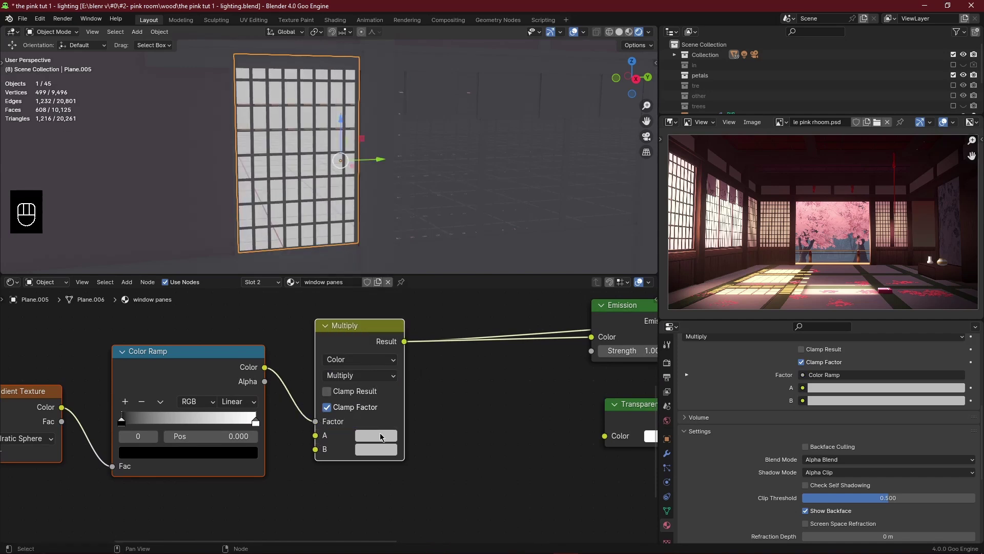
Set the Multiply node's A color to pure white with a value of 1.000.
left_click(380, 434)
left_click_drag(478, 275, 480, 237)
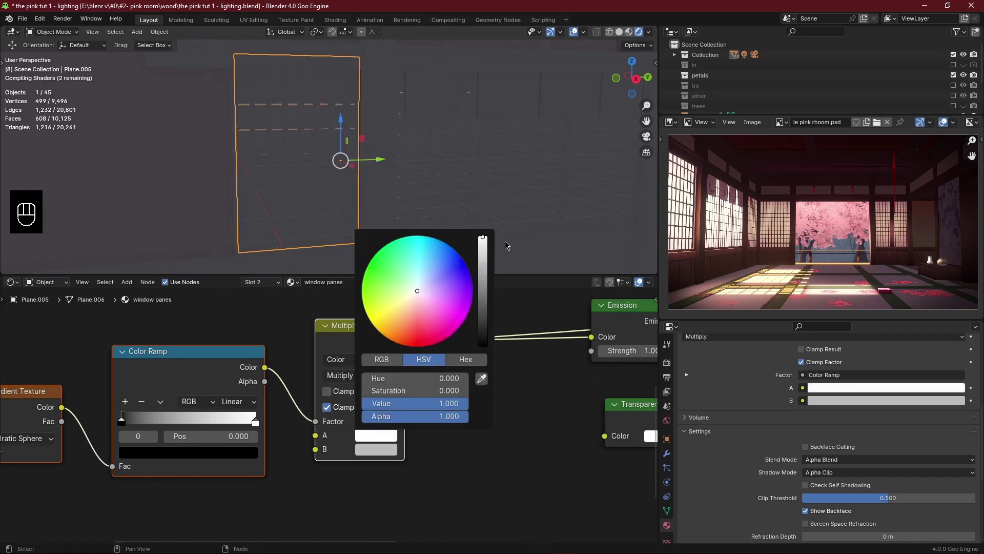
Darken the Multiply node's B color to grey and set the Mapping node's Y location to 0.4 m.
left_click(377, 450)
left_click_drag(486, 283, 486, 341)
middle_click_drag(316, 146, 297, 143)
scroll(300, 152, "up", 4)
middle_click_drag(287, 461, 542, 448)
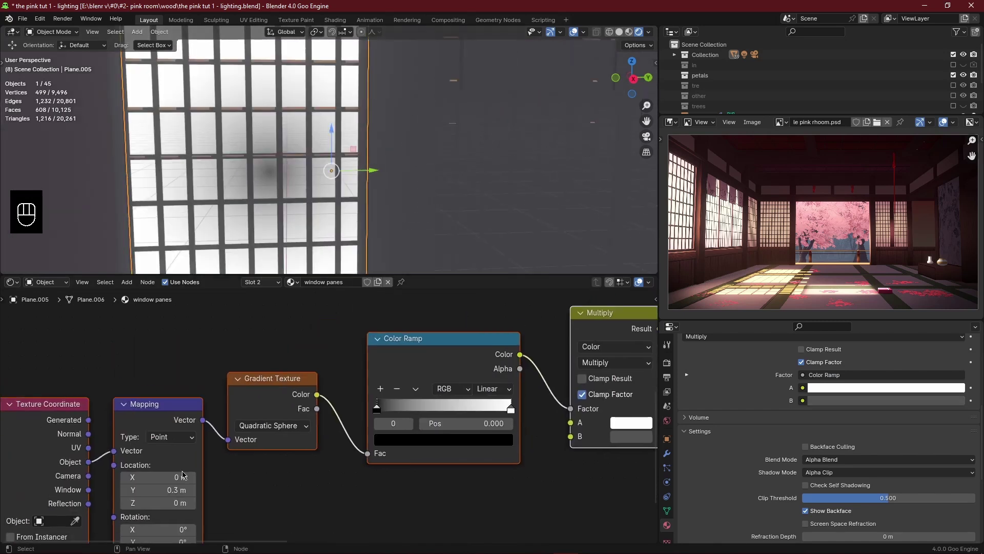
left_click(192, 490)
middle_click_drag(287, 205, 321, 200)
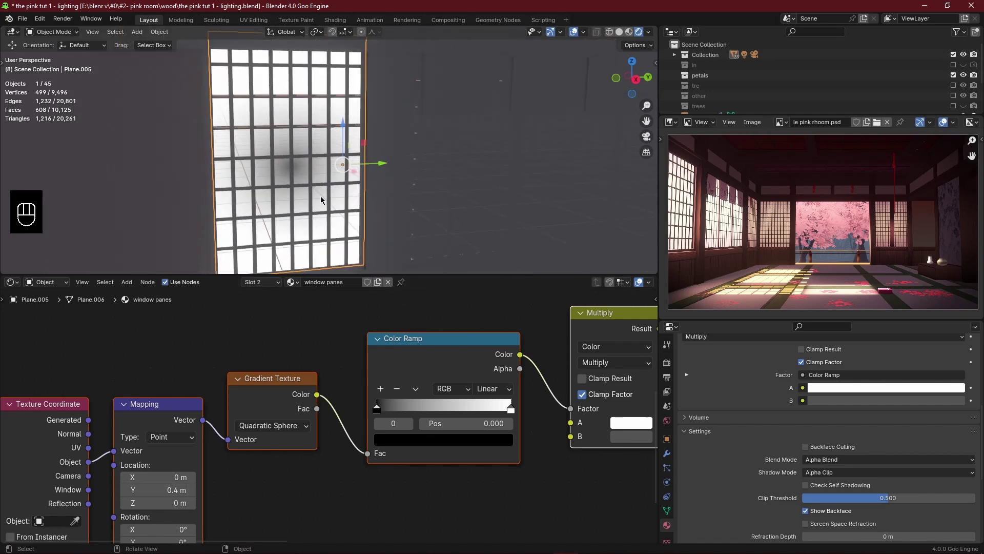
Flip the Color Ramp and place its white stop at position 0.000 so the gradient runs from white to black.
mouse_move(379, 409)
left_mouse_down()
mouse_move(449, 409)
mouse_move(376, 409)
left_mouse_up()
left_click_drag(506, 409, 429, 410)
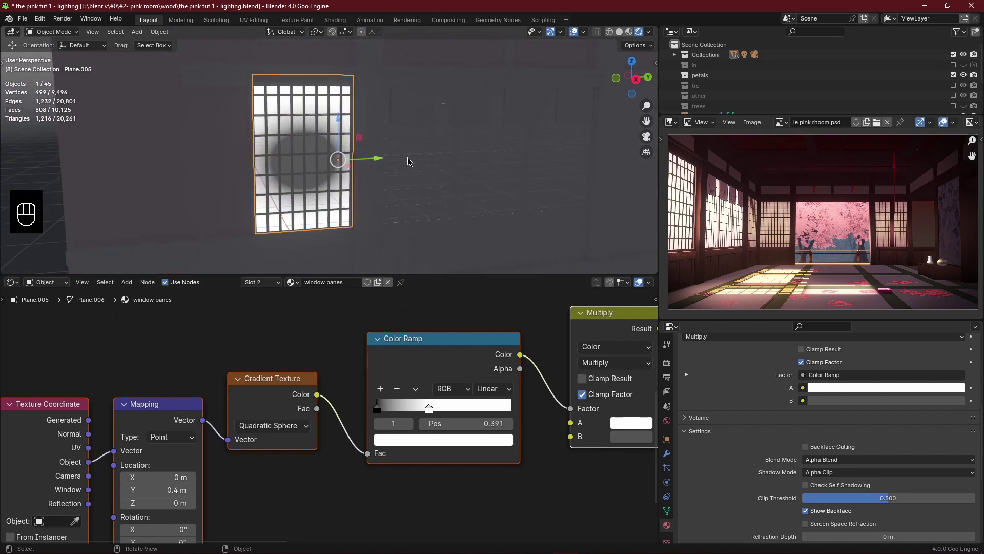
left_click(416, 390)
left_click(426, 403)
left_click_drag(432, 410, 377, 410)
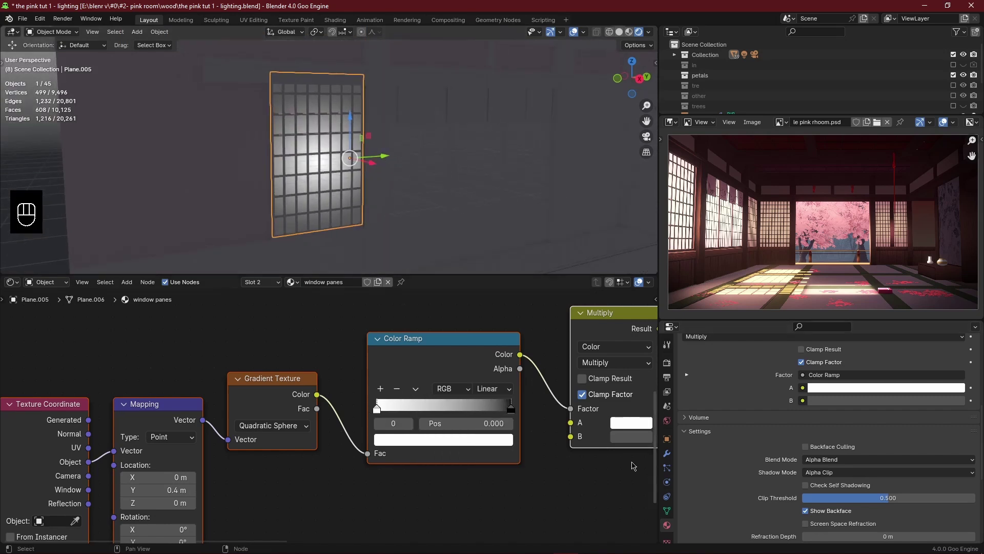
Tint the Multiply node's A color a warm cream and its B color a light dusty pink.
middle_click_drag(634, 465, 553, 475)
left_click(549, 432)
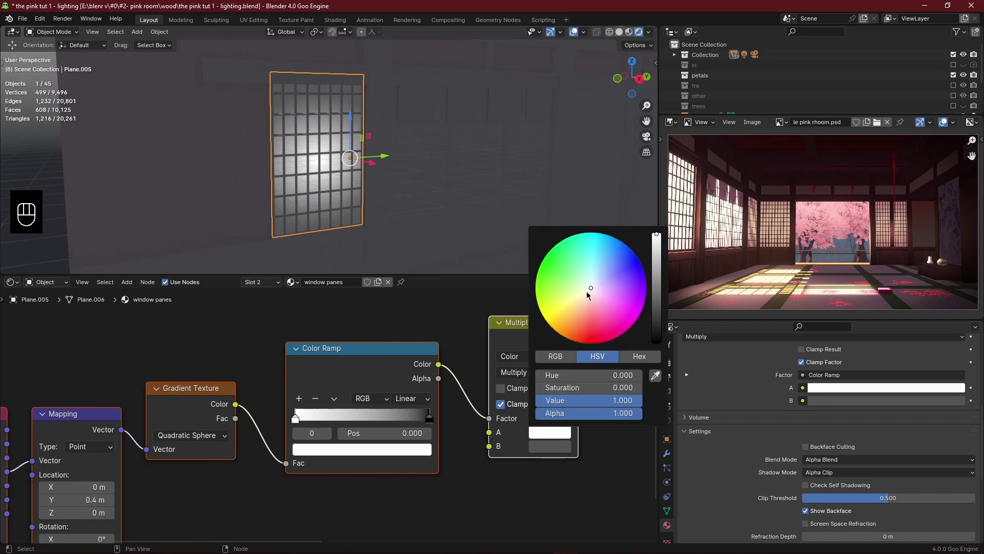
left_click(551, 432)
left_click_drag(589, 290, 588, 293)
left_click(549, 448)
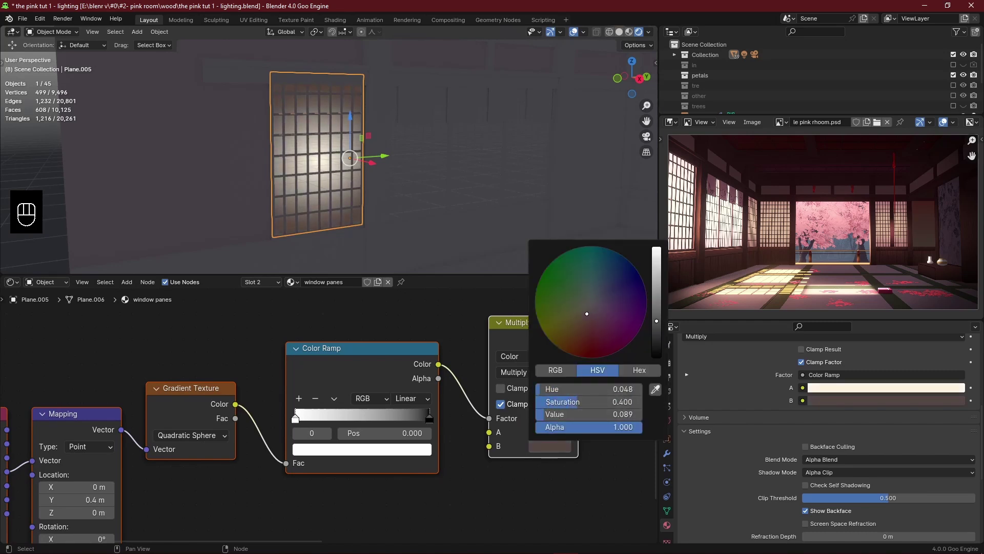
left_click(549, 449)
left_click_drag(656, 318, 656, 264)
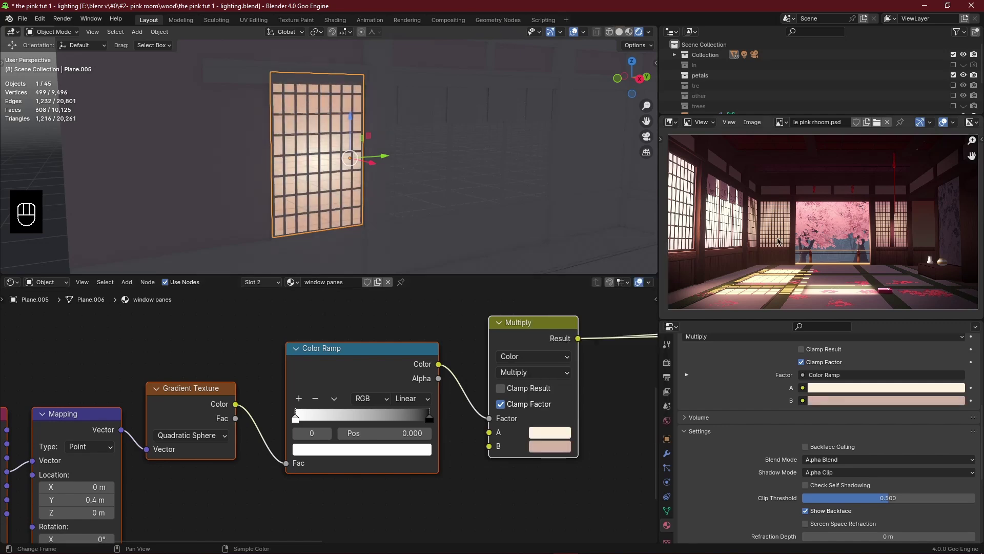
Look through the camera and reconnect the Mix Shader to the Material Output.
left_click(647, 137)
key("Home")
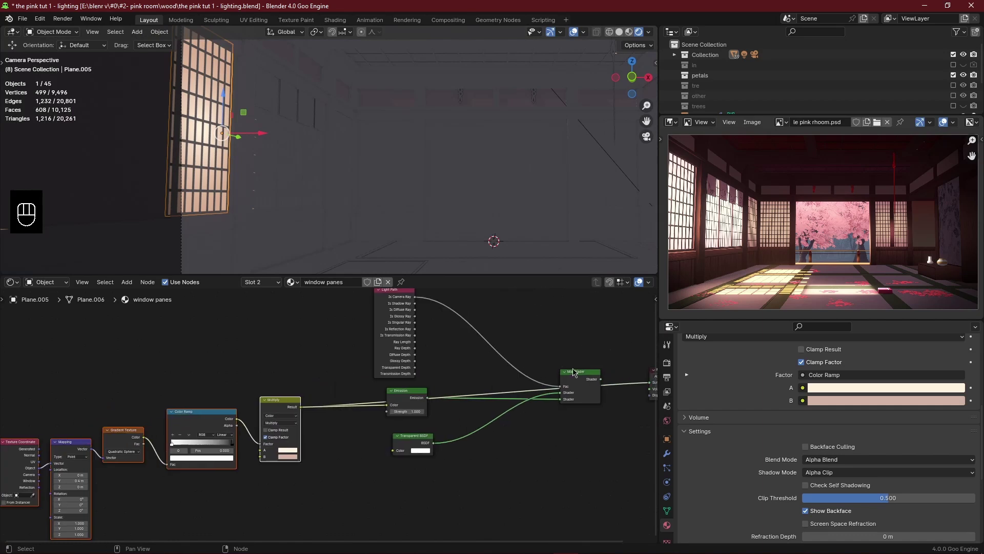
left_click(575, 381, "ctrl+shift")
scroll(449, 187, "down", 2)
middle_click_drag(454, 196, 426, 167, "shift")
middle_click_drag(360, 151, 398, 199, "shift")
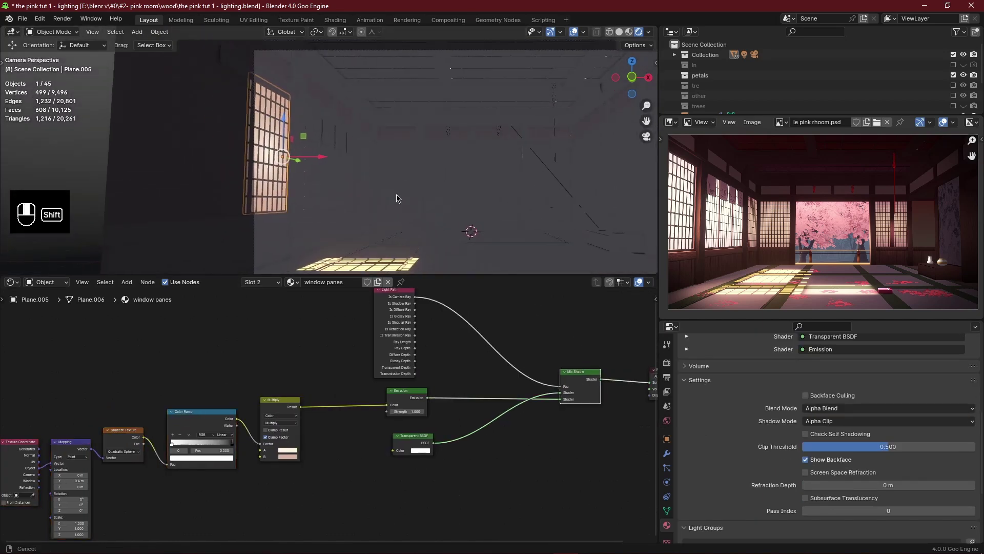
Try an Emission strength of 3, set it to 2.000, and save the file.
scroll(359, 169, "up", 2)
scroll(389, 410, "up", 2)
type("3")
key("Return")
scroll(369, 236, "down", 1)
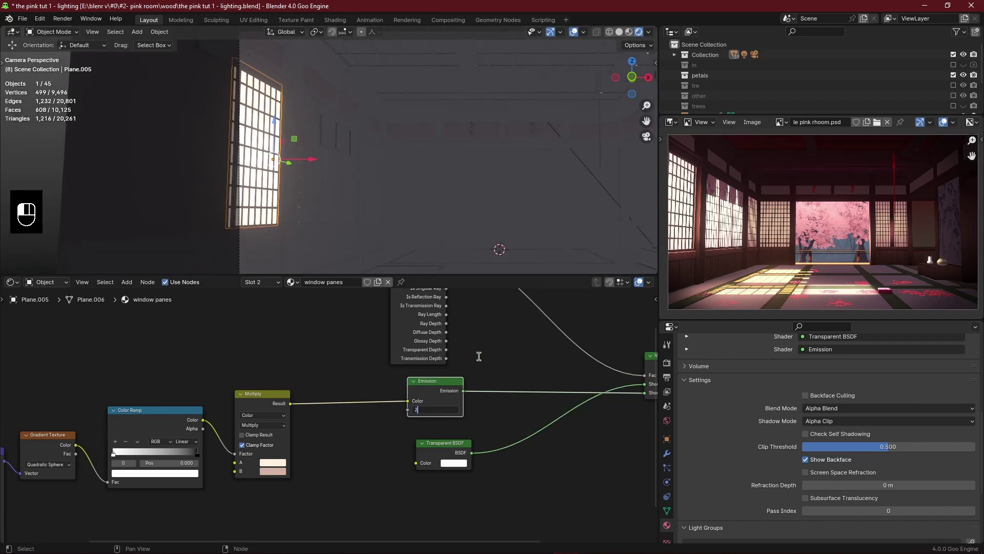
key("Return")
scroll(405, 202, "down", 1)
middle_click_drag(395, 193, 357, 160, "shift")
key("ctrl+s")
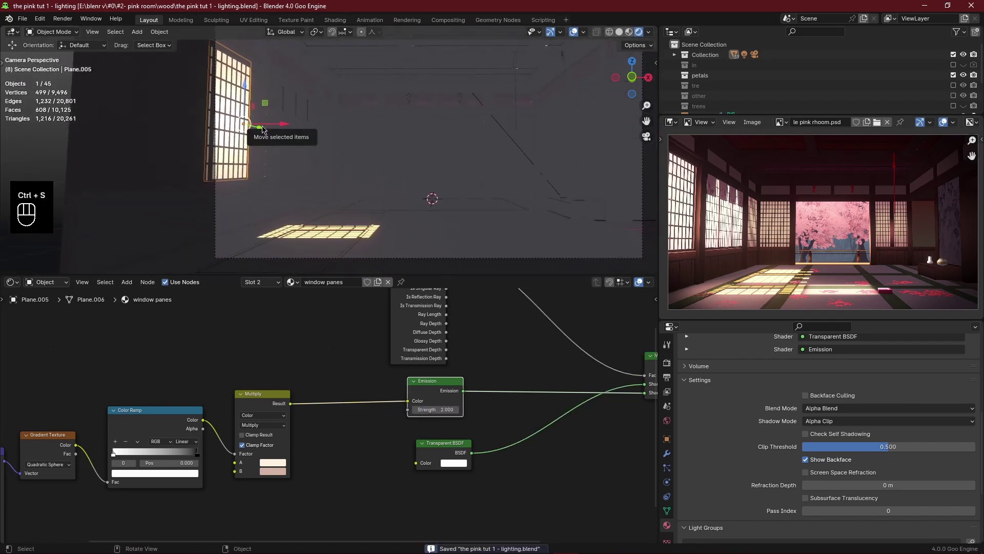
Set the Emission strength to 1.300 and save the file.
scroll(446, 429, "up", 1)
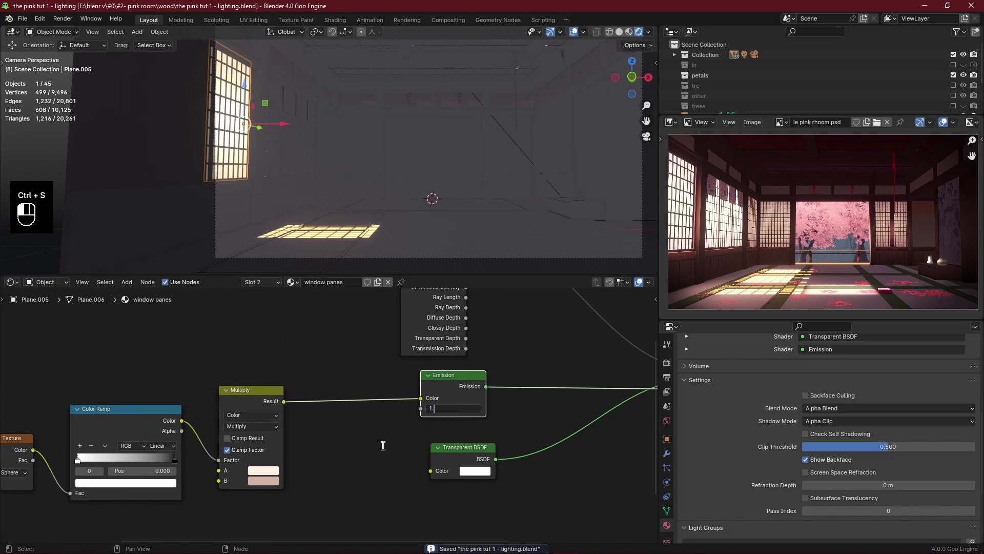
type(".3")
key("Return")
key("ctrl+s")
middle_click_drag(207, 107, 216, 116, "shift")
scroll(216, 117, "up", 2)
middle_click_drag(167, 467, 321, 432)
scroll(198, 141, "down", 2)
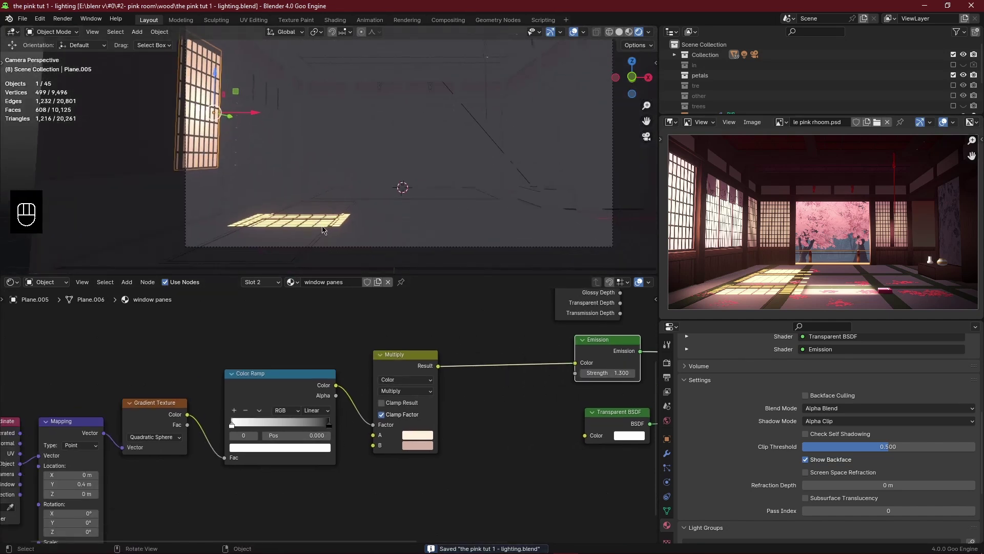
middle_click_drag(283, 221, 340, 237, "shift")
key("ctrl+s")
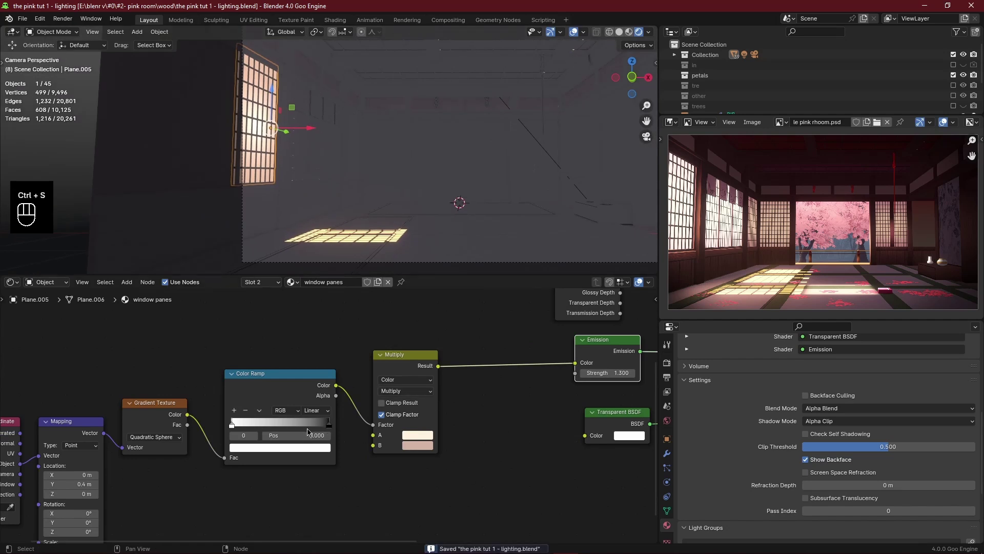
Set the Mapping node's scale to X 0.700, Y 0.800 and Z 0.900.
middle_click_drag(154, 504, 292, 461)
scroll(292, 461, "up", 2)
middle_click_drag(235, 531, 293, 473)
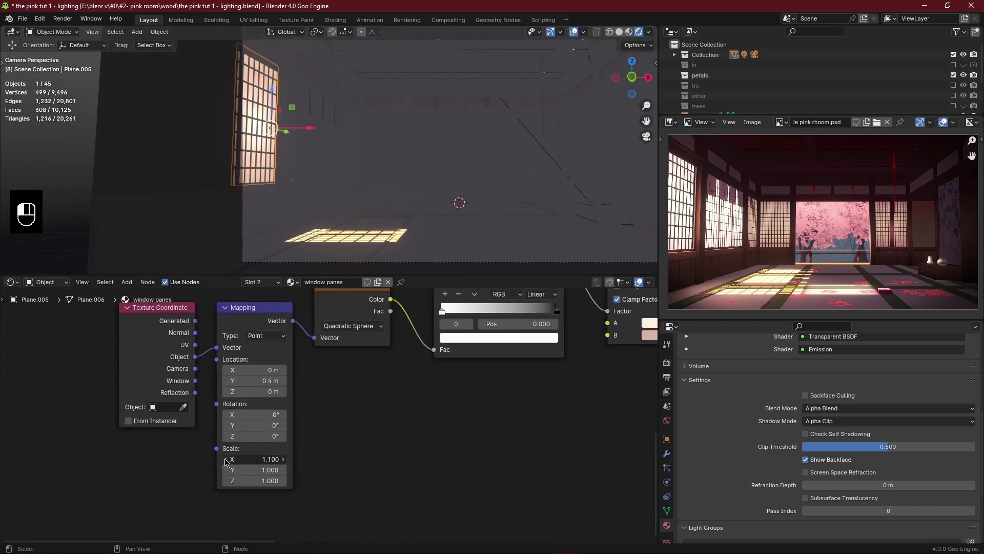
left_click(222, 473)
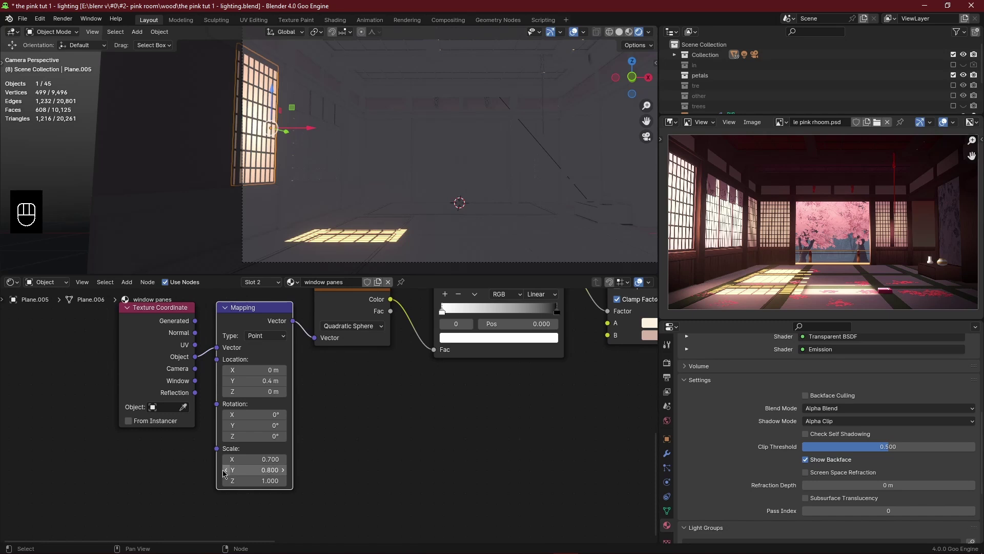
left_click(223, 481)
Preview the Color Ramp directly on the window panes and reduce the Mapping node's X scale to 0.200.
scroll(387, 400, "down", 4)
middle_click_drag(387, 399, 334, 457)
left_click(419, 362, "ctrl+shift")
scroll(328, 415, "up", 5)
middle_click_drag(205, 503, 275, 429)
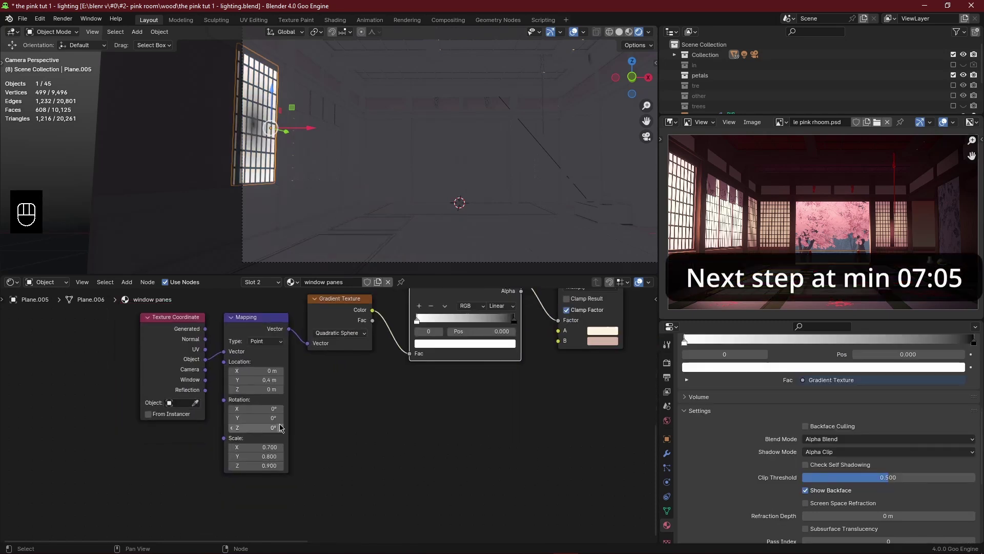
left_click(205, 456)
scroll(205, 460, "down", 4, "ctrl")
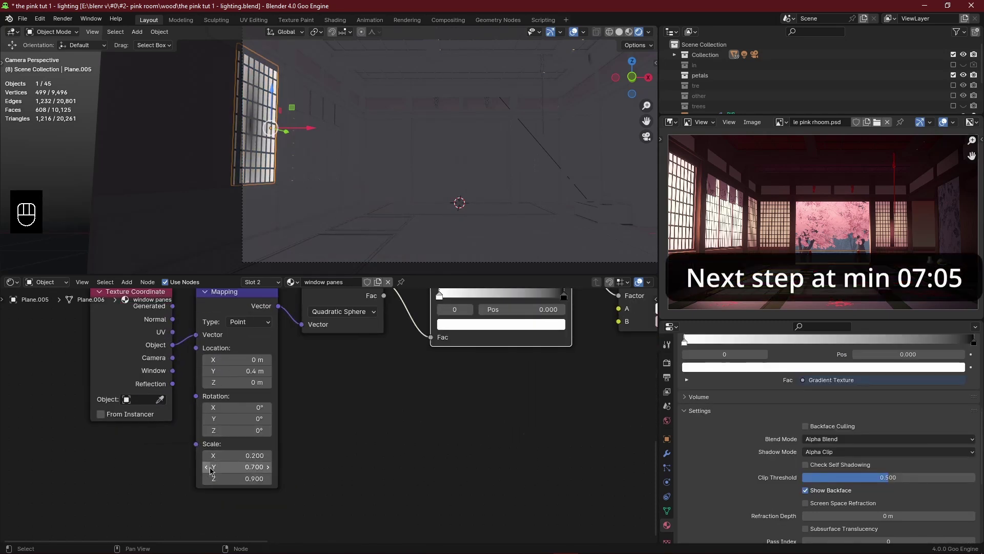
Reduce the Mapping node's Y scale to 0.100 and bring its Y location to 0 m.
left_click(205, 466)
left_click(206, 370)
left_click(206, 371)
left_click(206, 467)
left_click(206, 467)
left_click(206, 466)
left_click(206, 466)
left_click(206, 466)
left_click(206, 371)
left_click(206, 371)
left_click(268, 371)
left_click(267, 466)
left_click(251, 370)
left_click(282, 368)
left_click(206, 371)
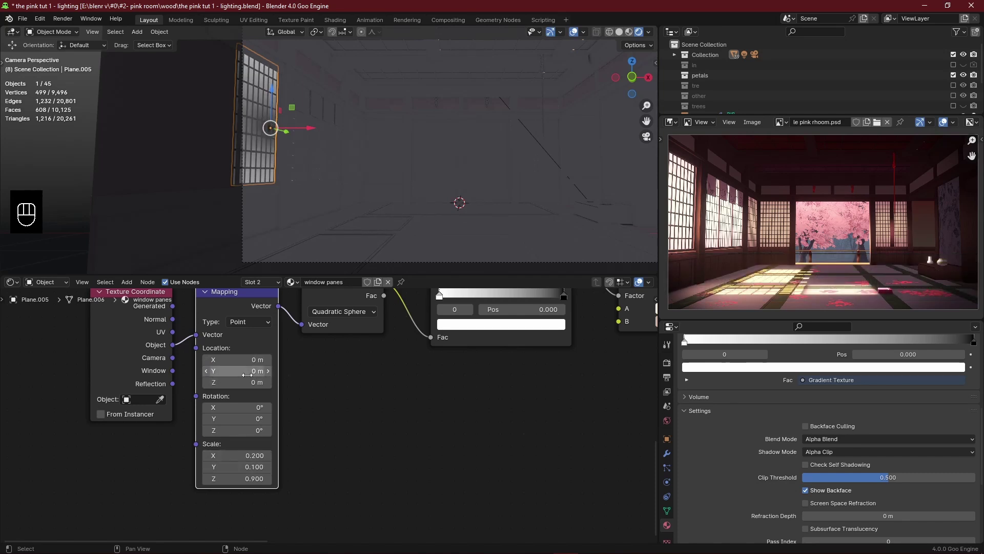
Set the Mapping node's Y location to 0.05 m and its X scale to 0.100.
left_click(265, 371)
left_click(249, 372)
type(".05")
left_click(303, 391)
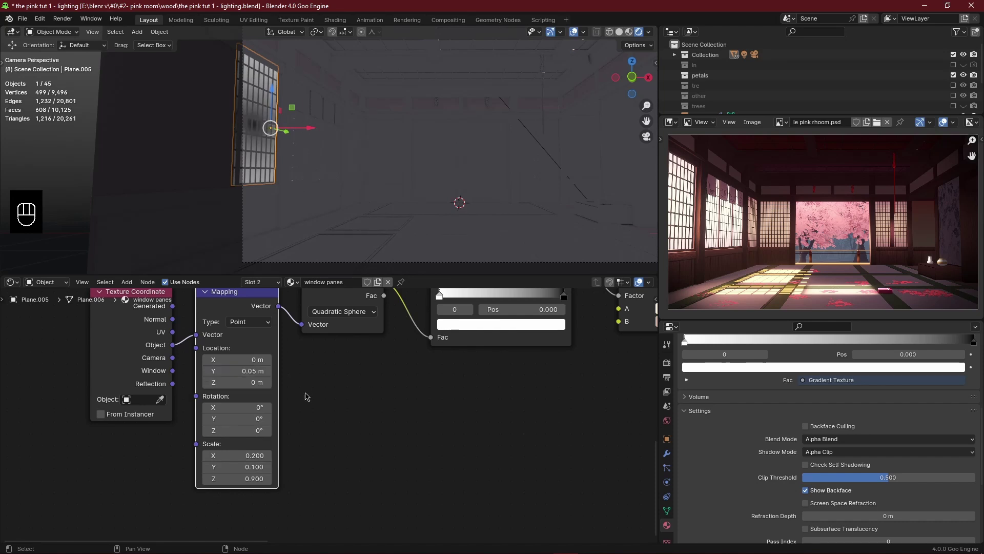
left_click(208, 455)
Connect the Mix Shader back to the Material Output and save the file.
scroll(359, 221, "down", 1)
scroll(449, 371, "down", 5)
scroll(448, 374, "down", 3)
middle_click_drag(449, 374, 255, 456)
left_click(615, 368, "ctrl+shift")
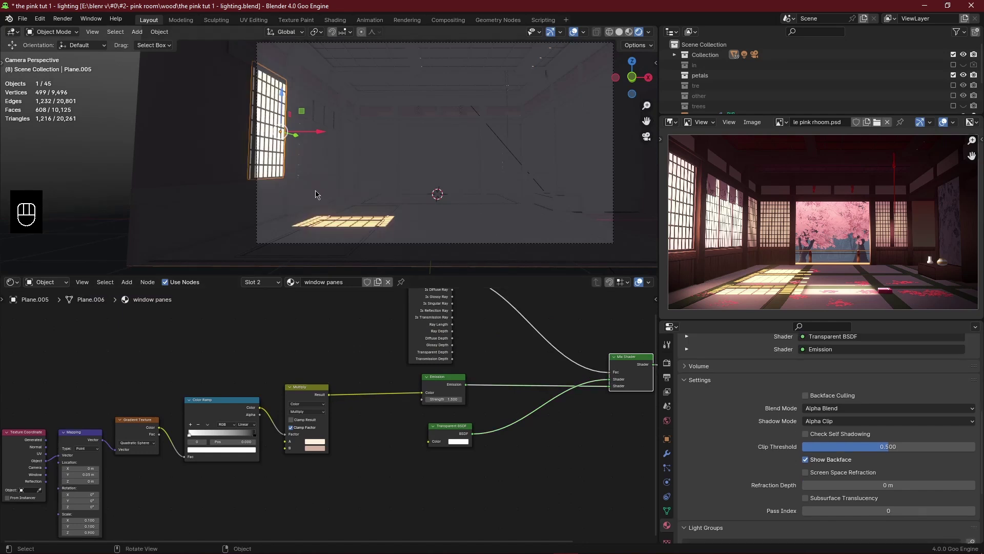
scroll(316, 193, "up", 3)
key("ctrl+s")
Preview the Color Ramp and shift its stops, moving white toward the middle and black to position 0.982.
scroll(106, 413, "up", 7)
left_click_drag(188, 449, 153, 447)
left_click(154, 455, "ctrl+shift")
left_click_drag(169, 447, 200, 447)
Preview the Multiply result, restore the Mix Shader as the material's surface, and save the file.
left_click(306, 384, "ctrl+shift")
scroll(334, 369, "down", 4)
middle_click_drag(390, 374, 269, 418)
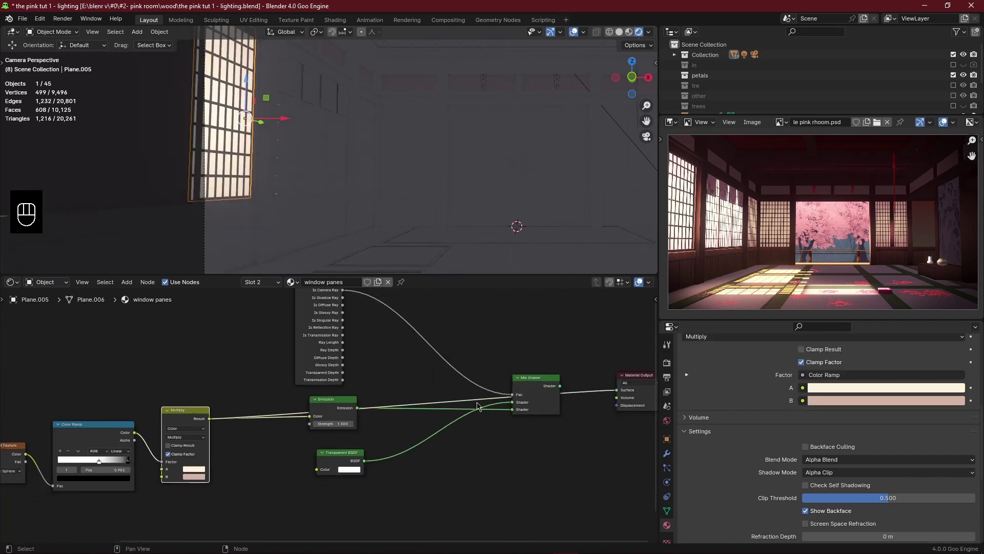
left_click(531, 390, "ctrl+shift")
scroll(336, 204, "down", 3)
key("ctrl+s")
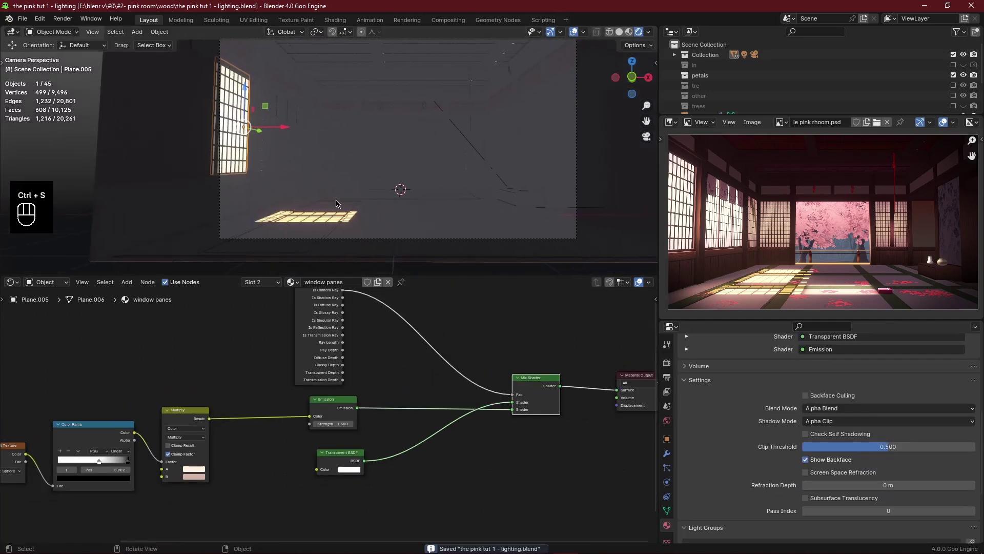
Change the Multiply node's A color to a soft pink with hue 0.021 and saturation 0.316, and save the file.
scroll(124, 497, "up", 3)
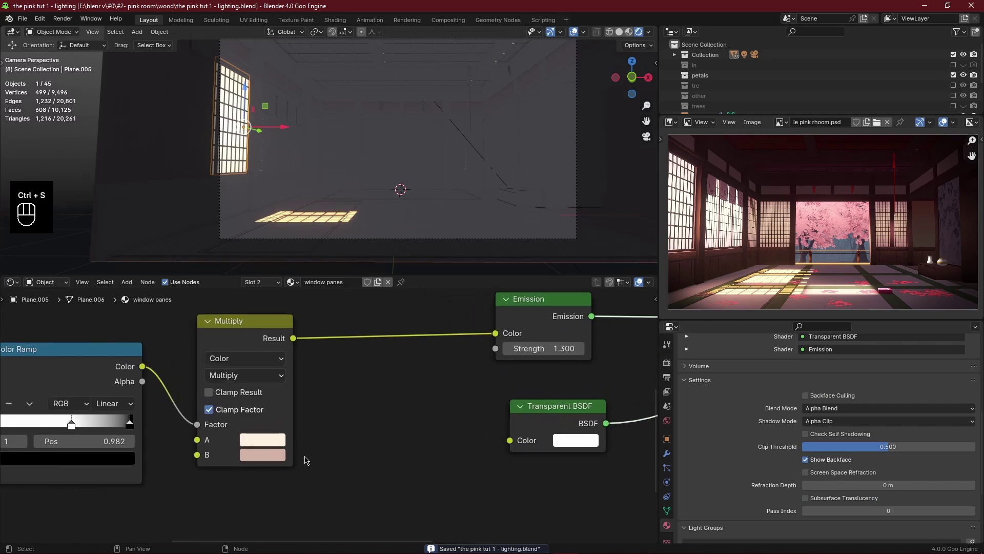
left_click(263, 439)
left_click_drag(304, 290, 306, 293)
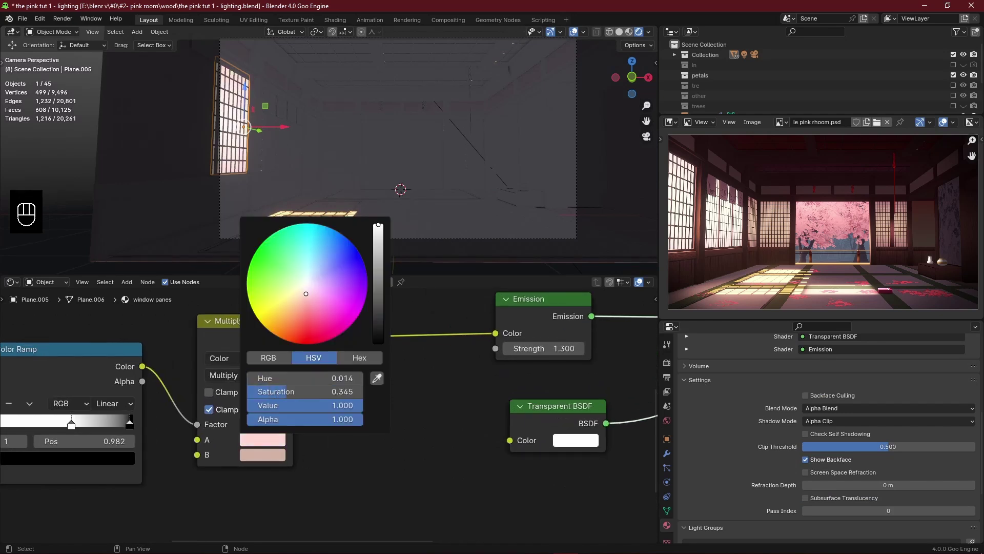
left_click(263, 439)
left_click_drag(307, 391, 302, 391)
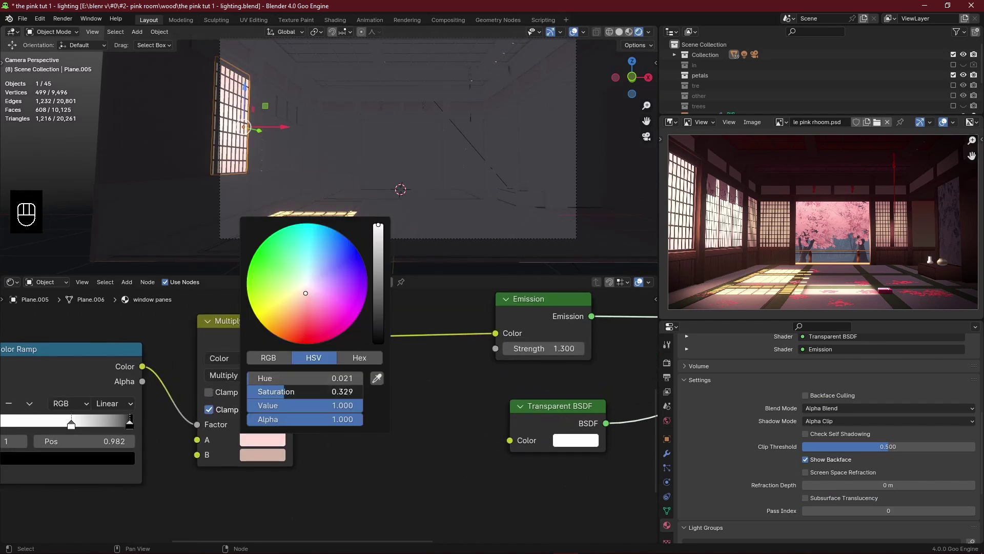
key("ctrl+s")
left_click(262, 440)
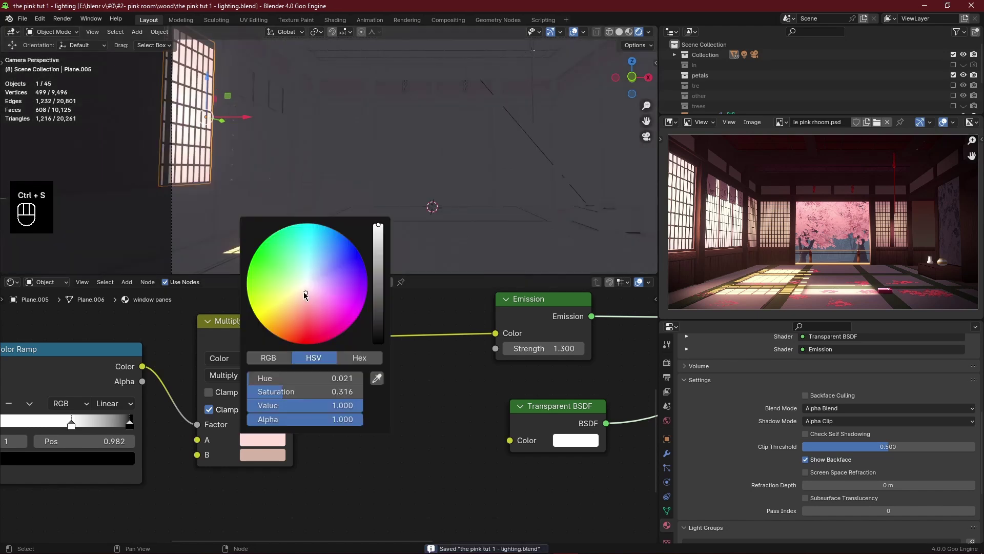
Copy the first window's "window panes" material nodes, from Texture Coordinate through Mix Shader, and save the file.
middle_click_drag(454, 209, 420, 195, "shift")
middle_click_drag(363, 149, 287, 205)
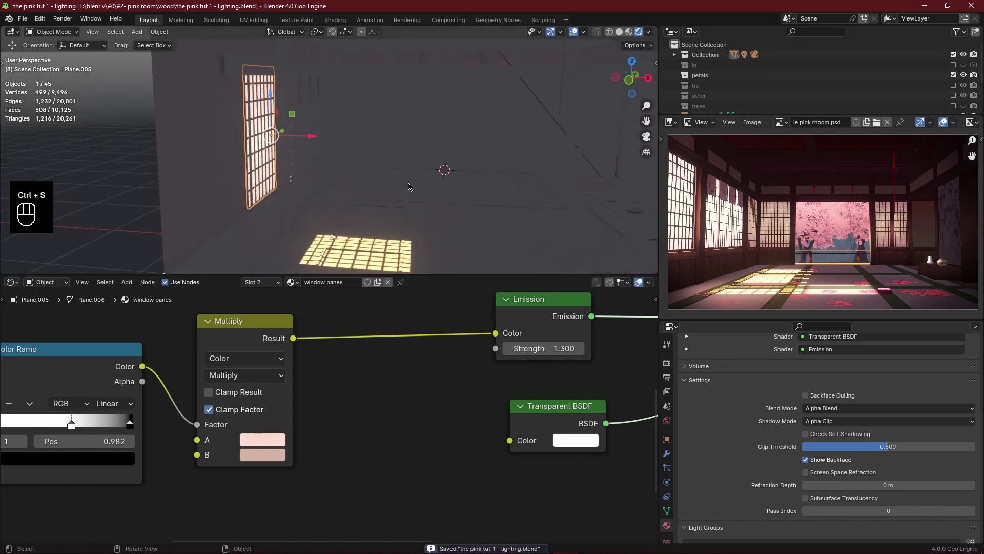
left_click(461, 207)
middle_click_drag(461, 207, 378, 182, "shift")
scroll(681, 435, "up", 6)
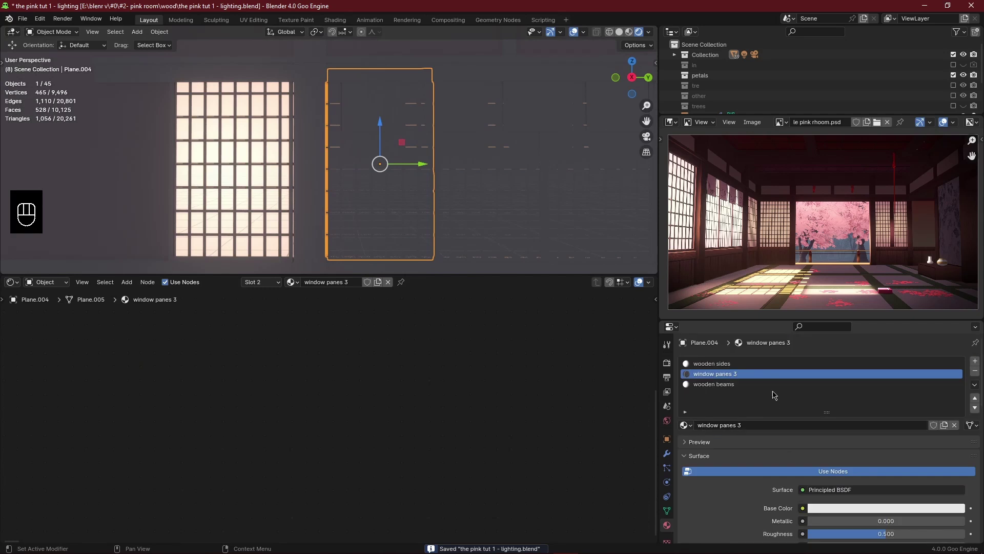
left_click(229, 182)
scroll(436, 451, "down", 3)
left_click_drag(440, 337, 204, 460)
key("ctrl+c")
scroll(358, 426, "up", 1)
key("ctrl+s")
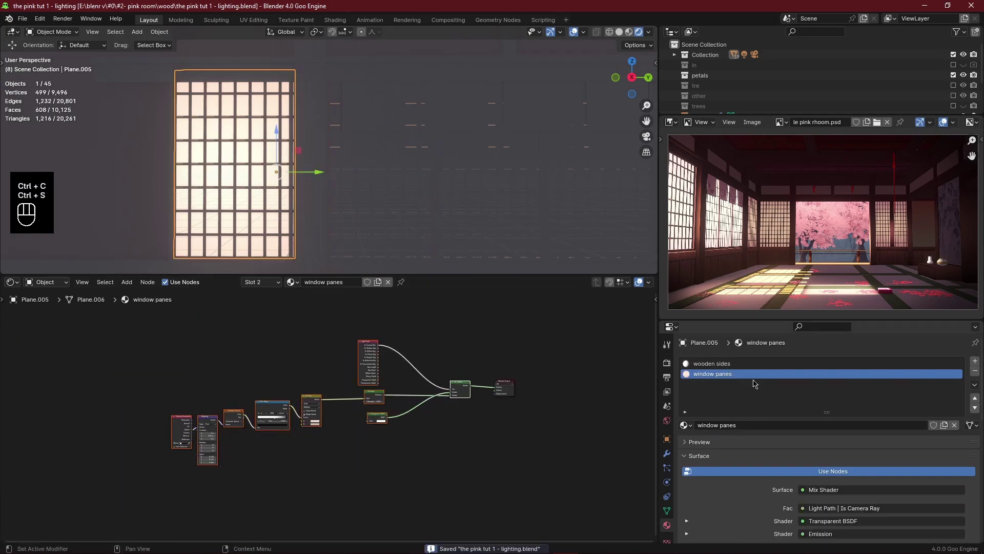
Paste the copied nodes into the adjacent window's "window panes 3" material and connect the Mix Shader to the Material Output.
left_click(373, 169)
key("ctrl+v")
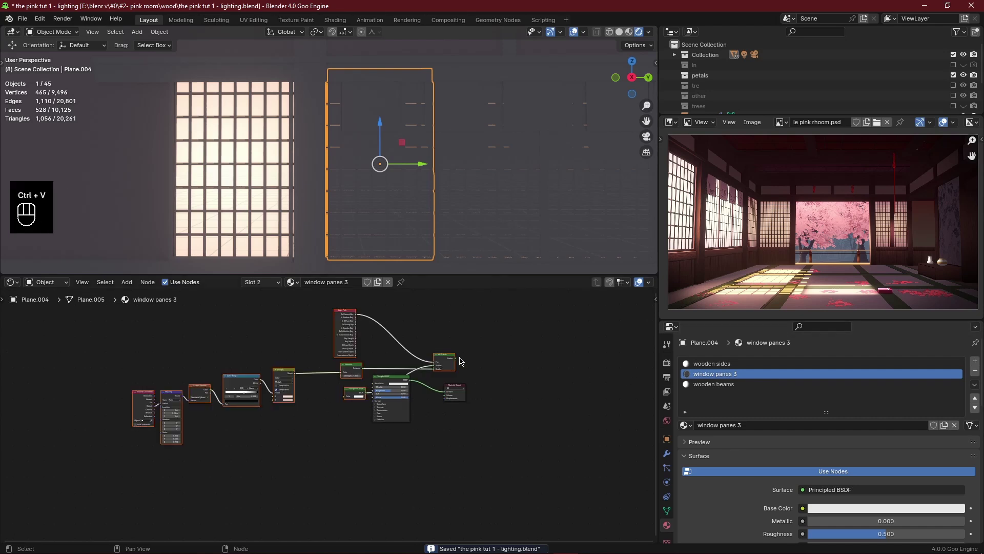
left_click_drag(454, 359, 445, 392)
Delete the Principled BSDF node from the "window panes 3" material and save the file.
left_click(394, 380)
key("x")
key("g")
left_click(545, 363)
middle_click_drag(527, 197, 410, 195, "shift")
middle_click_drag(256, 194, 354, 179)
scroll(302, 187, "up", 1)
key("ctrl+s")
Set the Mapping node's Y location in the "window panes 3" material to -0.01 m.
middle_click_drag(295, 403, 380, 455)
scroll(380, 451, "up", 6)
middle_click_drag(246, 505, 347, 435)
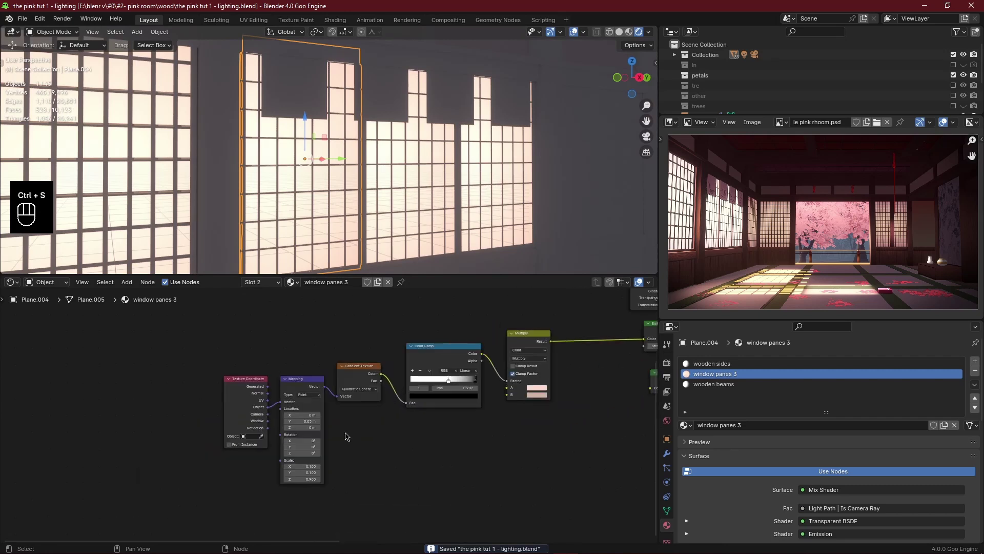
scroll(347, 435, "up", 12)
left_click(303, 428)
left_click(227, 428)
left_click(228, 430)
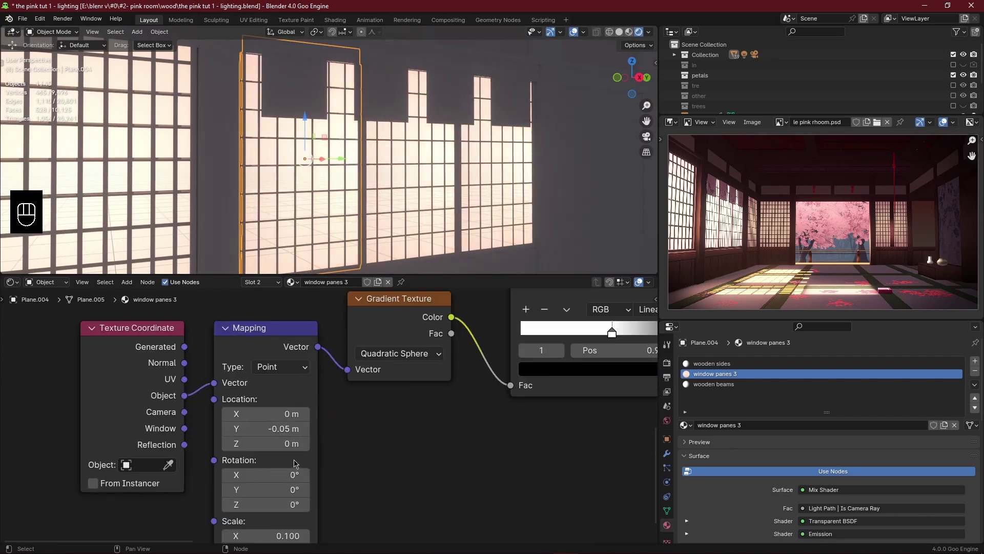
left_click(279, 428)
type("-0.02")
key("Return")
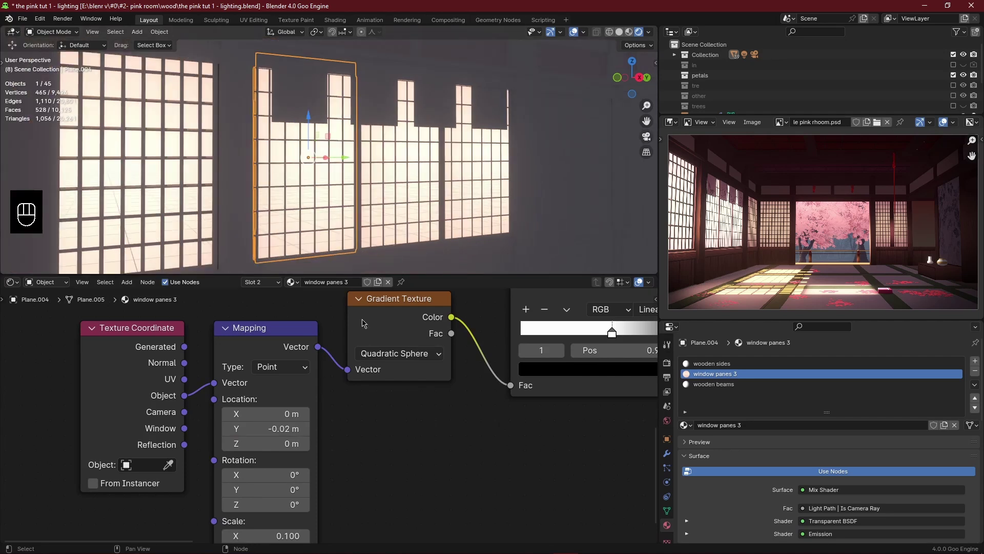
key("BackSpace")
key("BackSpace")
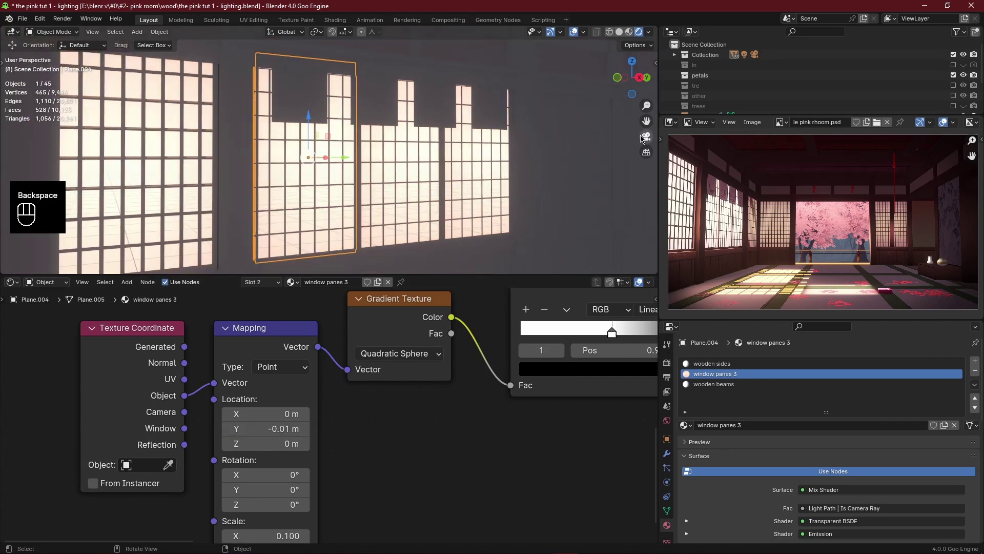
Adjust the Emission strength in the "window panes 3" material while viewing through the camera, and save the file.
left_click(645, 137)
key("ctrl+s")
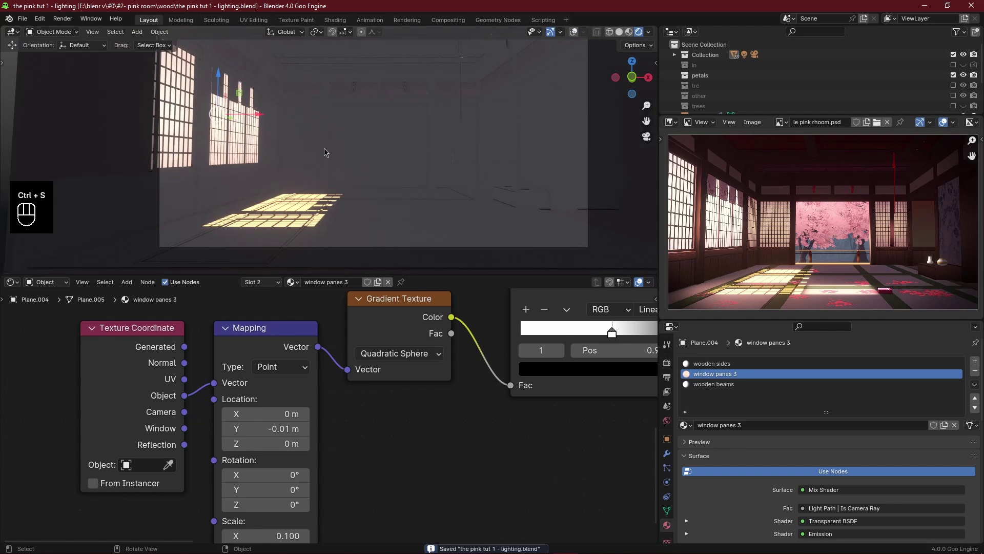
middle_click_drag(425, 409, 134, 460)
scroll(527, 352, "down", 3)
middle_click_drag(527, 351, 269, 427)
left_click(455, 400)
type("1.")
key("Return")
key("ctrl+s")
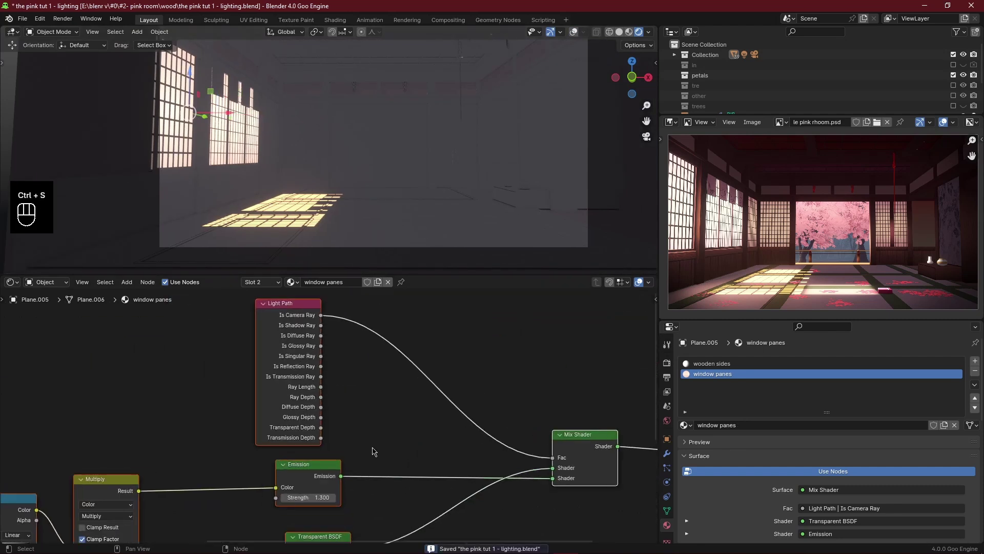
Adjust the Emission strength in the "window panes" material, set it to 1.5 in "window panes 3", and save the file.
type(".5")
key("Return")
left_click(229, 148)
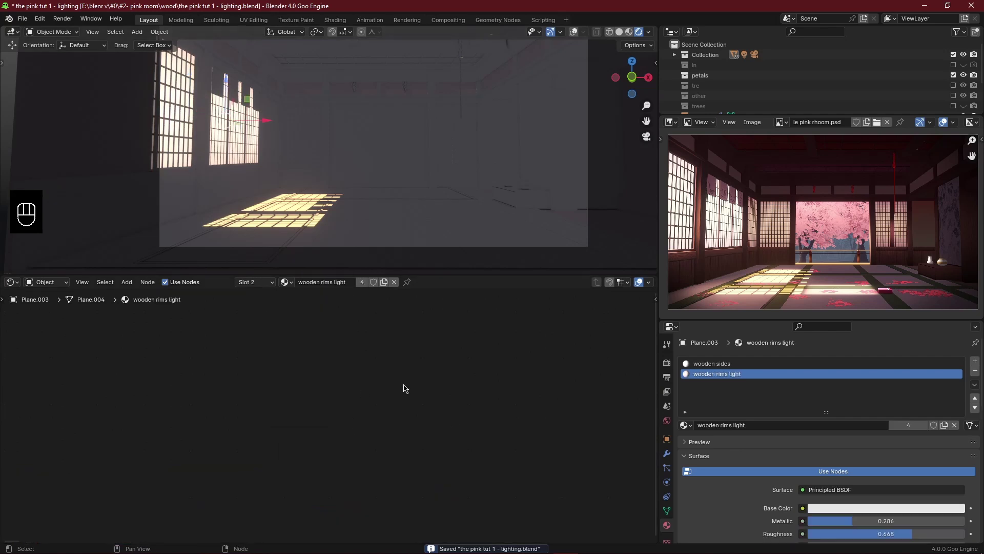
left_click(239, 141)
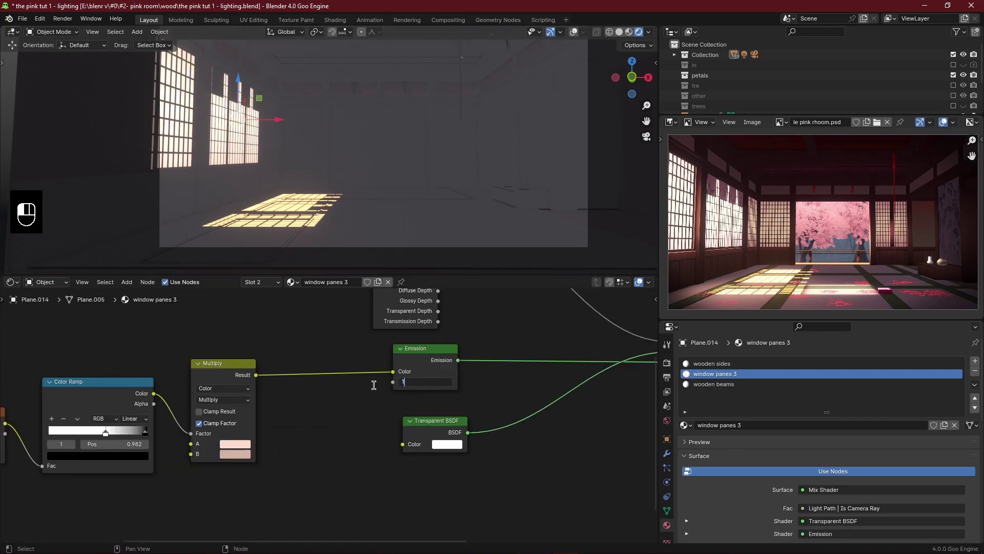
key("ctrl+s")
scroll(293, 97, "down", 2)
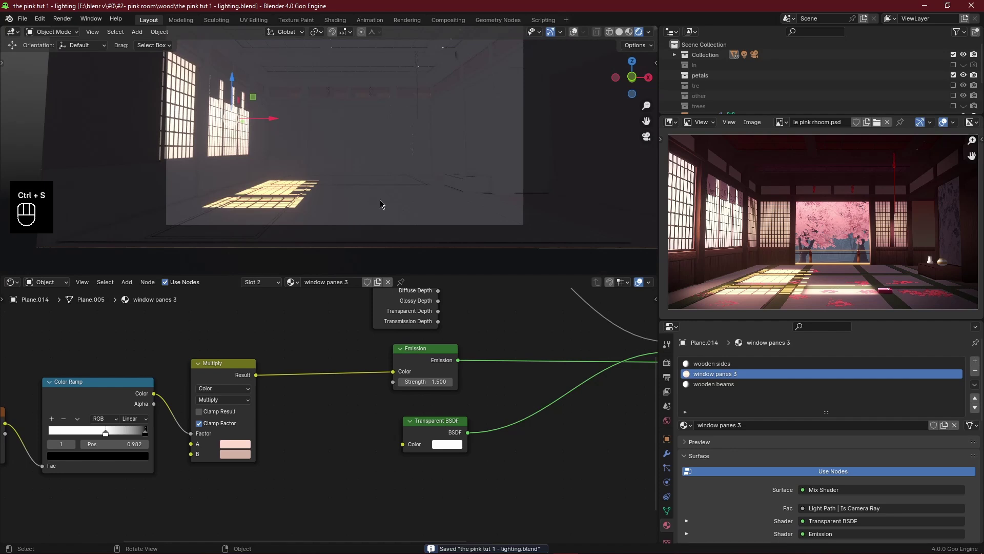
Rotate the Sun light by about -2.07° around the global Y axis and save the file from camera view.
scroll(377, 154, "down", 6)
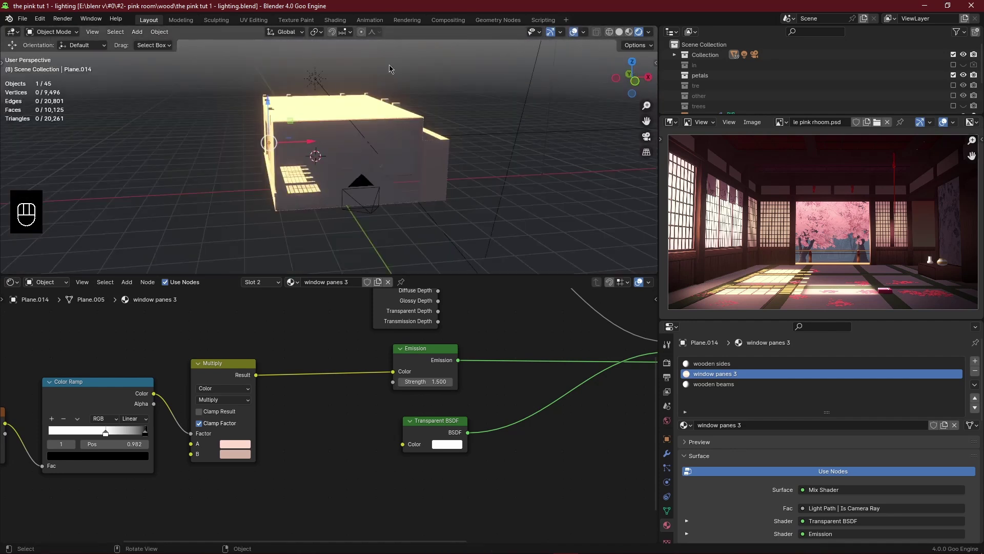
left_click(315, 78)
middle_click_drag(334, 112, 354, 96)
key("r")
key("y")
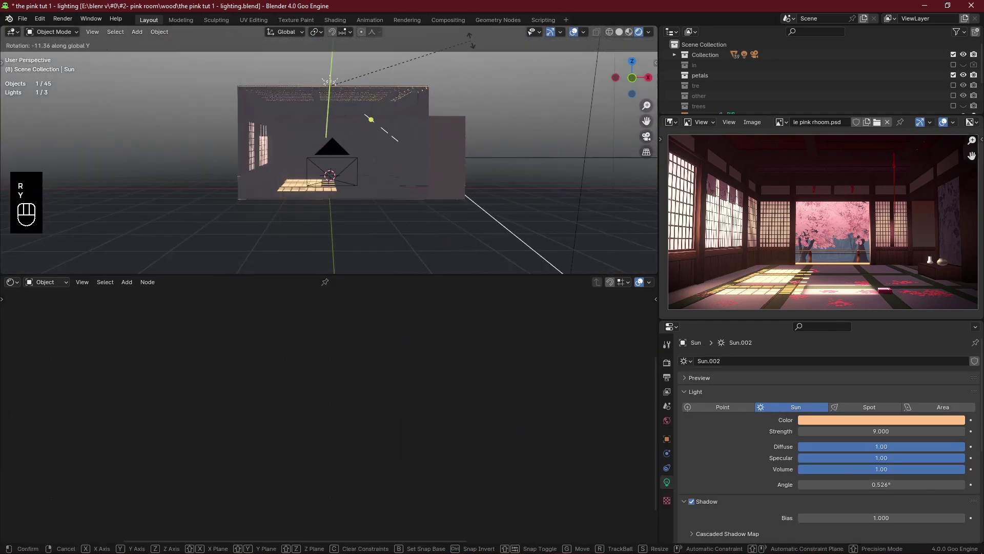
right_click(594, 116)
left_click(646, 137)
scroll(322, 180, "up", 4)
key("ctrl+s")
scroll(221, 133, "up", 1)
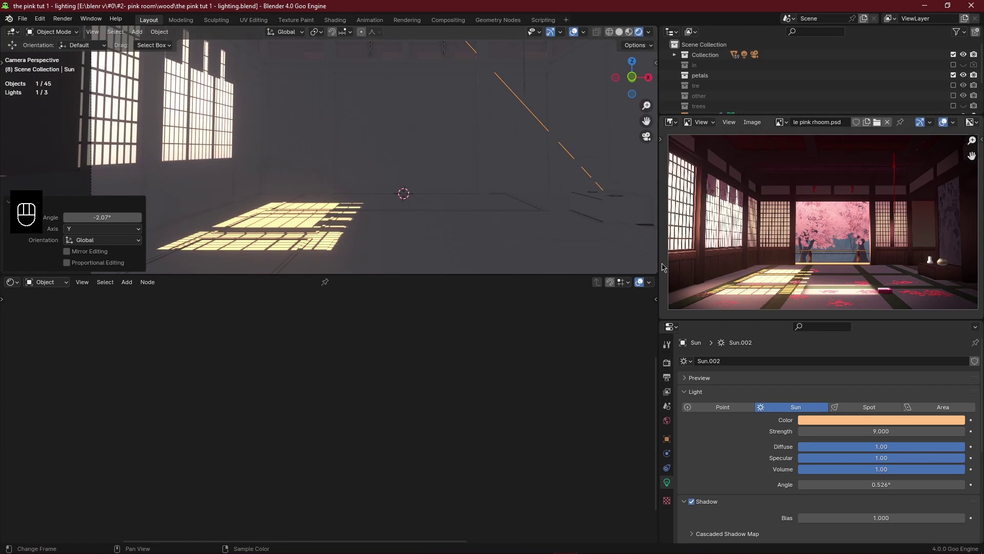
Replace the Principled BSDF in the back window's "window panes 2" material with the copied nodes and connect the Mix Shader to the Material Output.
left_click(311, 126)
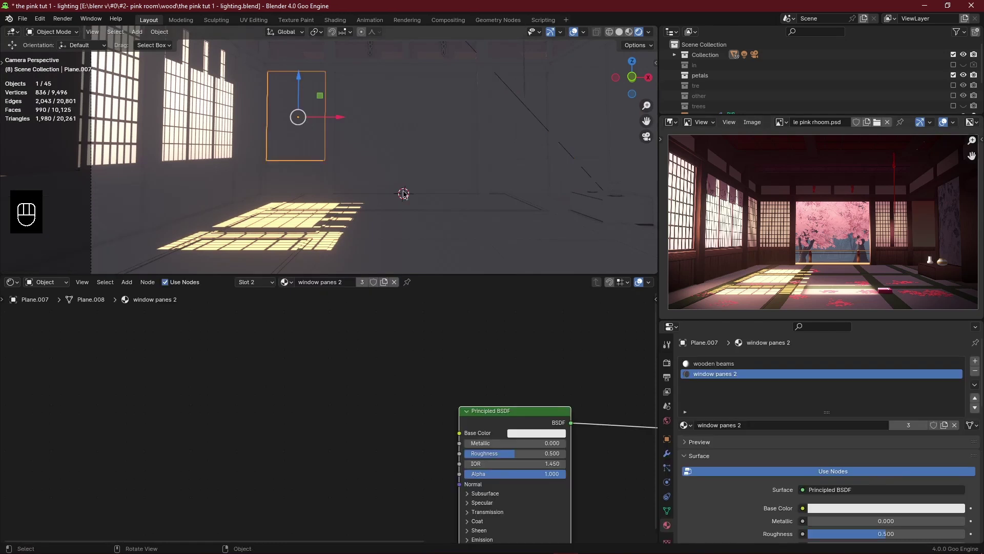
scroll(371, 127, "up", 5)
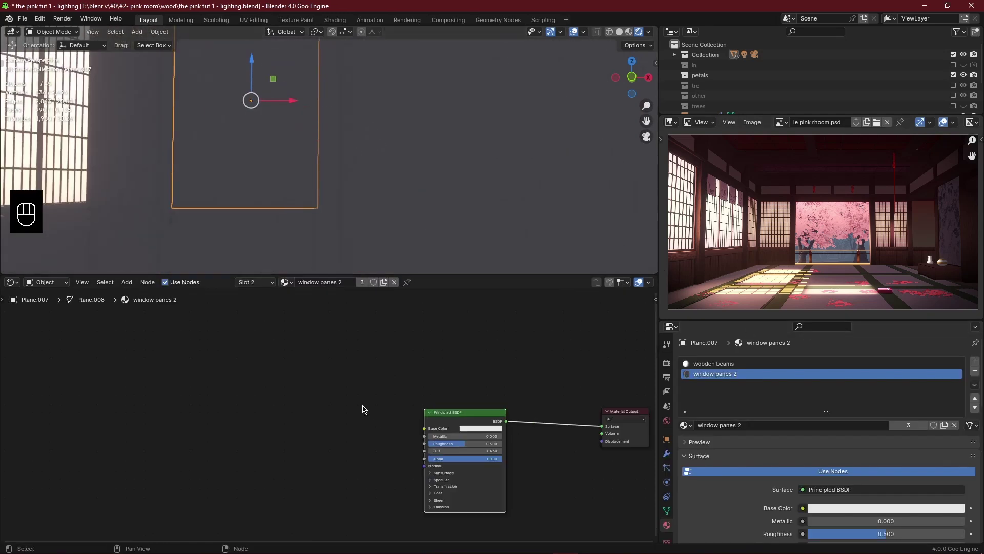
key("x")
key("ctrl+v")
key("g")
left_click(348, 450)
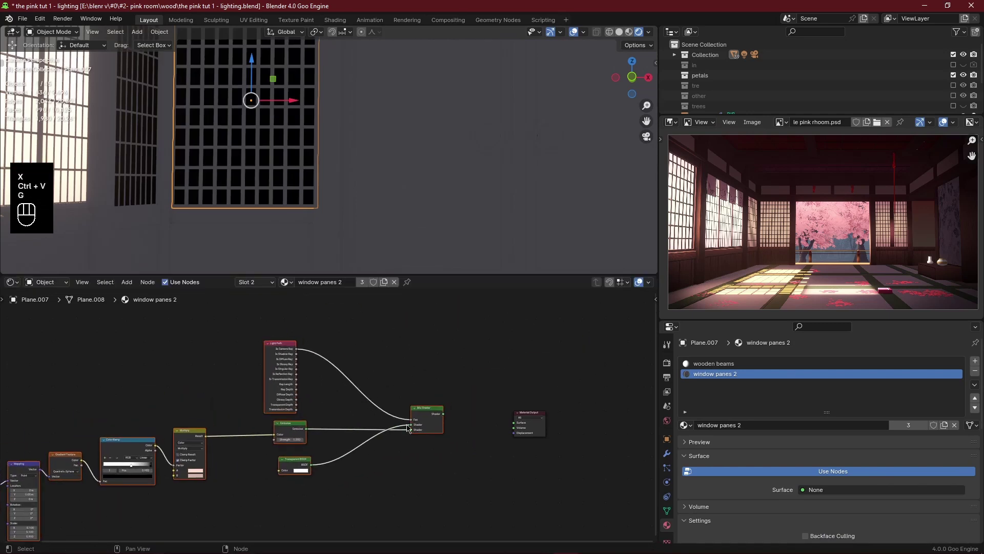
left_click_drag(442, 414, 514, 422)
scroll(399, 220, "down", 5)
scroll(336, 426, "up", 7)
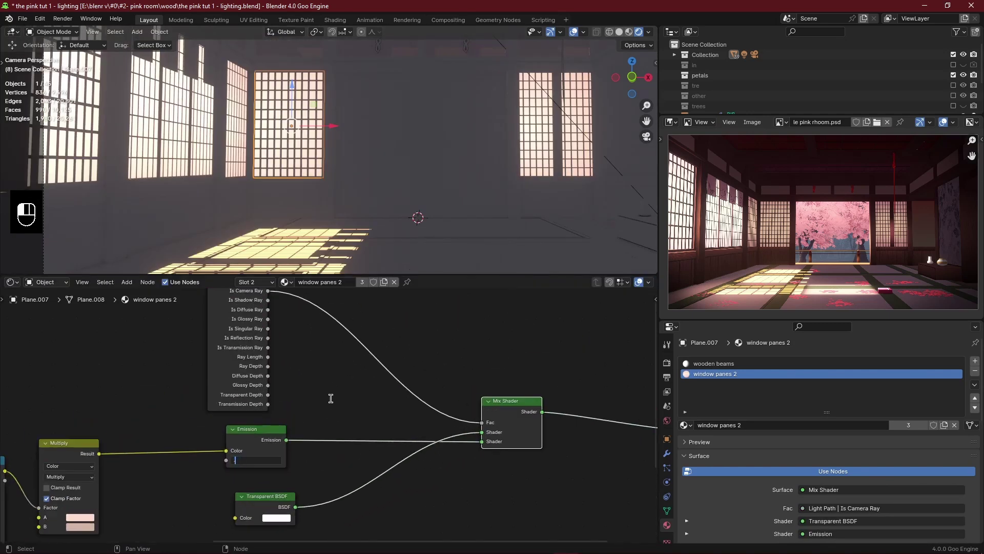
Try Emission strengths of 0.4 and 0.8 in the "window panes 2" material and settle on 1.
type(".4")
key("Return")
type(".8")
key("Return")
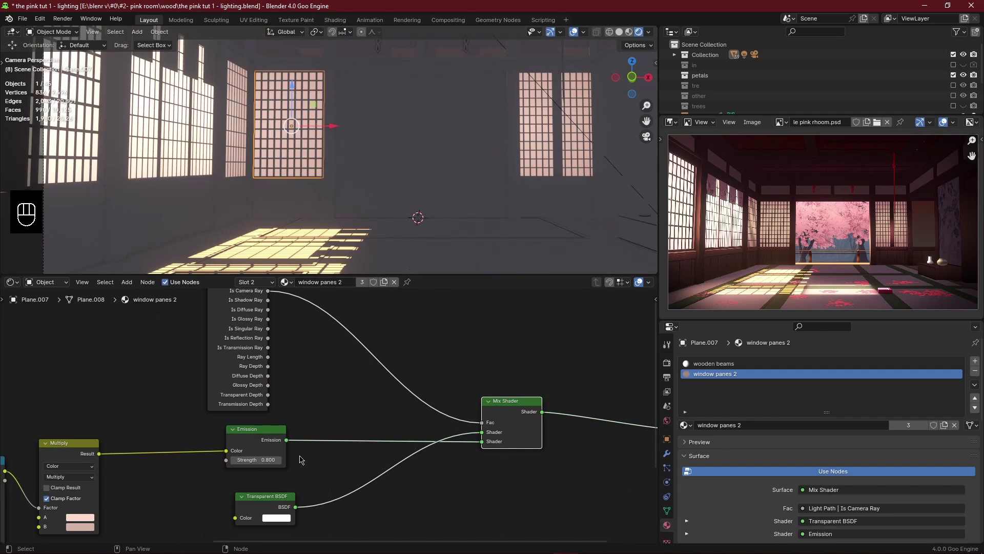
type("1")
key("Return")
Move the Color Ramp stop to about 0.459 and set the color node's blending to Mix in "window panes 2", saving the file.
middle_click_drag(165, 455, 316, 410)
scroll(316, 411, "up", 3)
middle_click_drag(218, 472, 391, 418)
scroll(301, 424, "up", 6)
middle_click_drag(301, 423, 531, 401)
middle_click_drag(197, 455, 378, 389)
left_click_drag(214, 454, 174, 453)
scroll(351, 444, "down", 3)
middle_click_drag(629, 388, 270, 427)
middle_click_drag(354, 396, 199, 445)
key("ctrl+s")
Tint the Mix node's two colors dusty pink and tan in the "window panes 2" material and save the file.
left_click(200, 445)
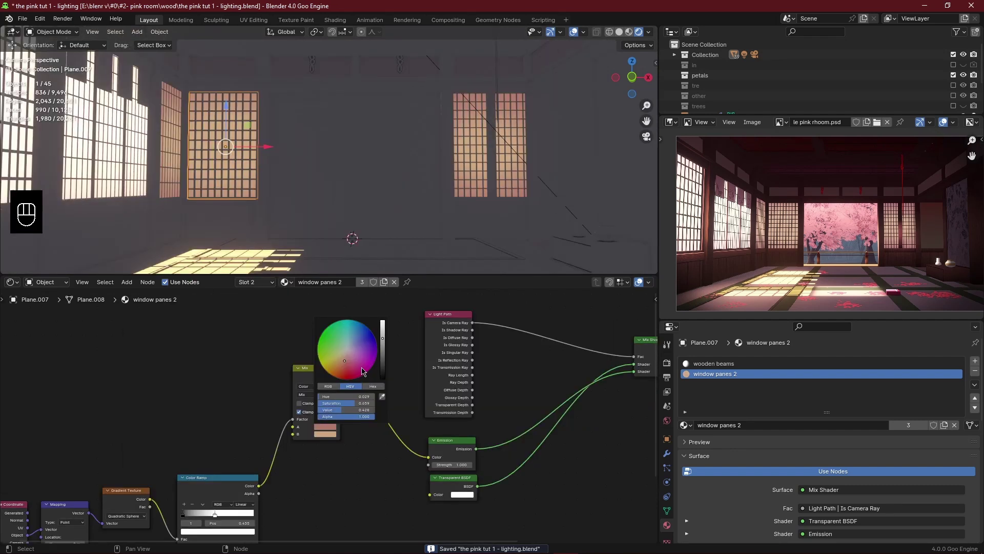
scroll(333, 417, "down", 2)
key("ctrl+s")
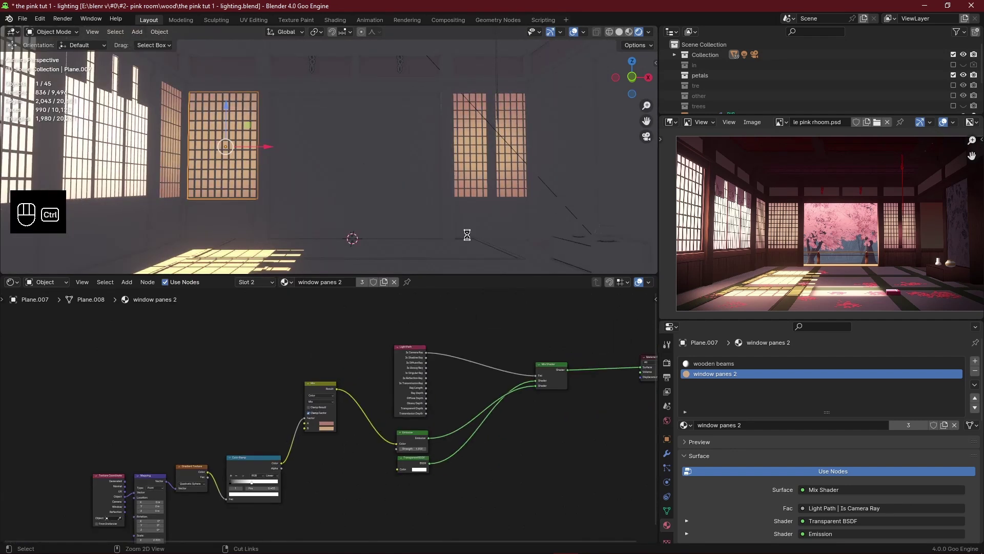
scroll(449, 166, "down", 2)
middle_click_drag(449, 165, 434, 175, "shift")
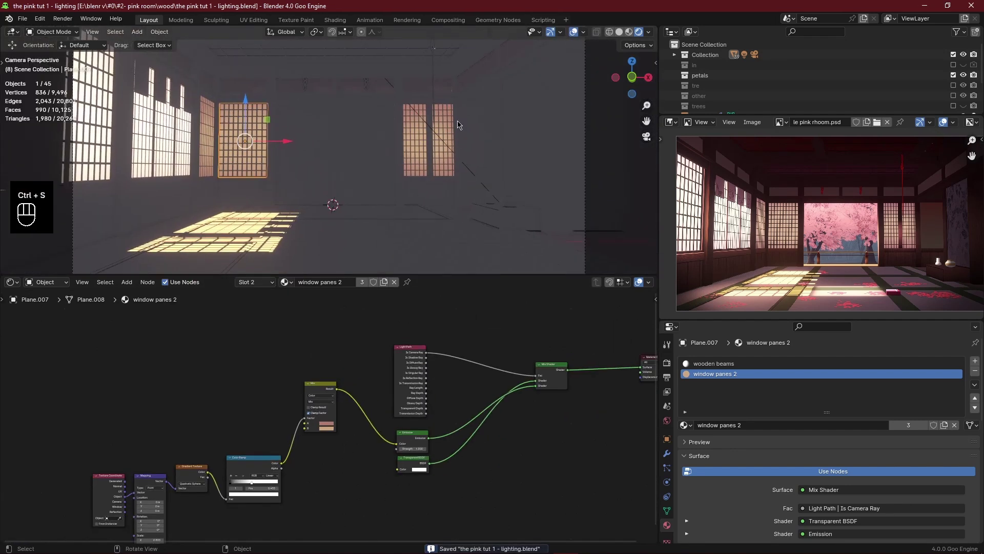
scroll(333, 185, "down", 1)
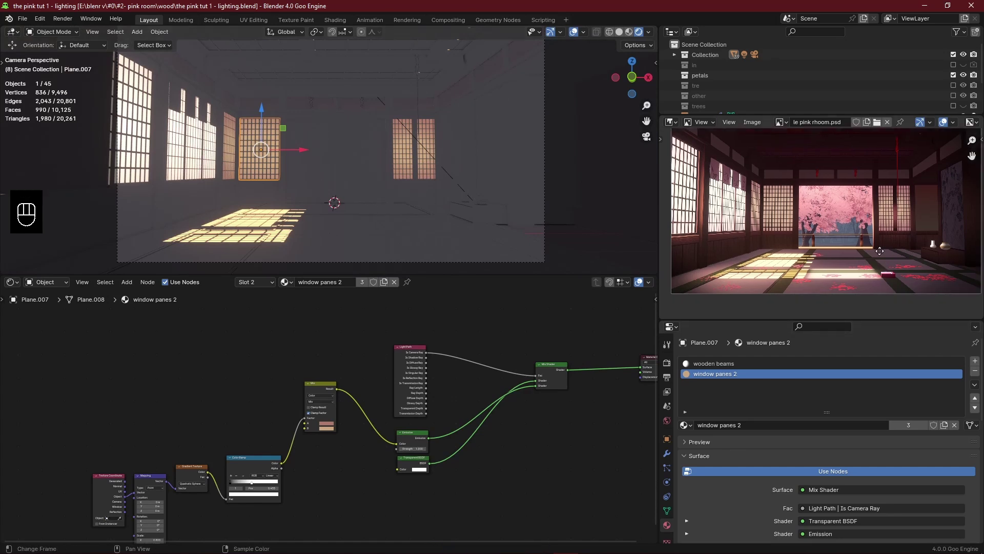
Add an Area light on the floor beside the sunlight patches and raise it about 0.011 m along Z.
middle_click_drag(307, 198, 358, 137)
scroll(359, 138, "up", 1)
scroll(378, 176, "down", 3)
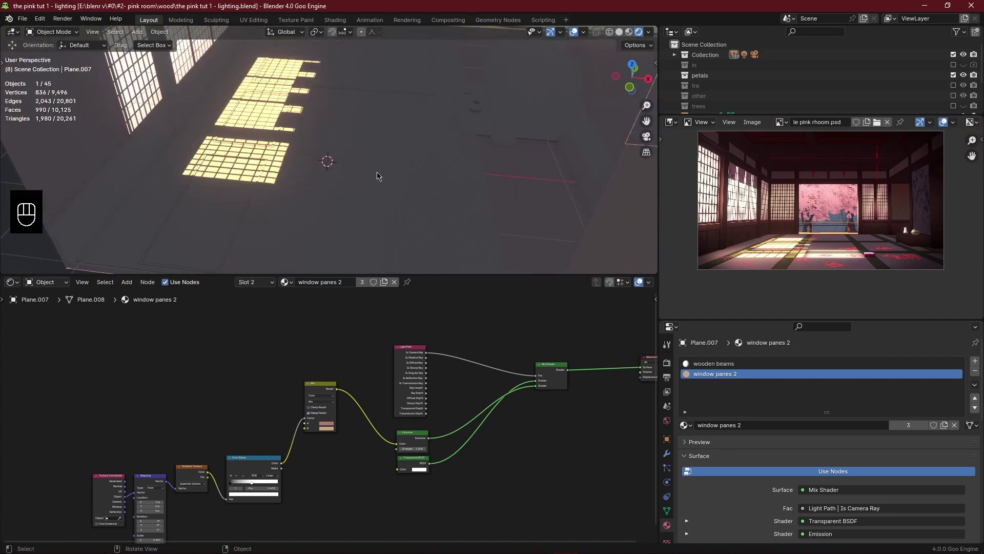
scroll(308, 154, "up", 4)
key("ctrl+s")
middle_click_drag(346, 205, 372, 159)
key("shift+a")
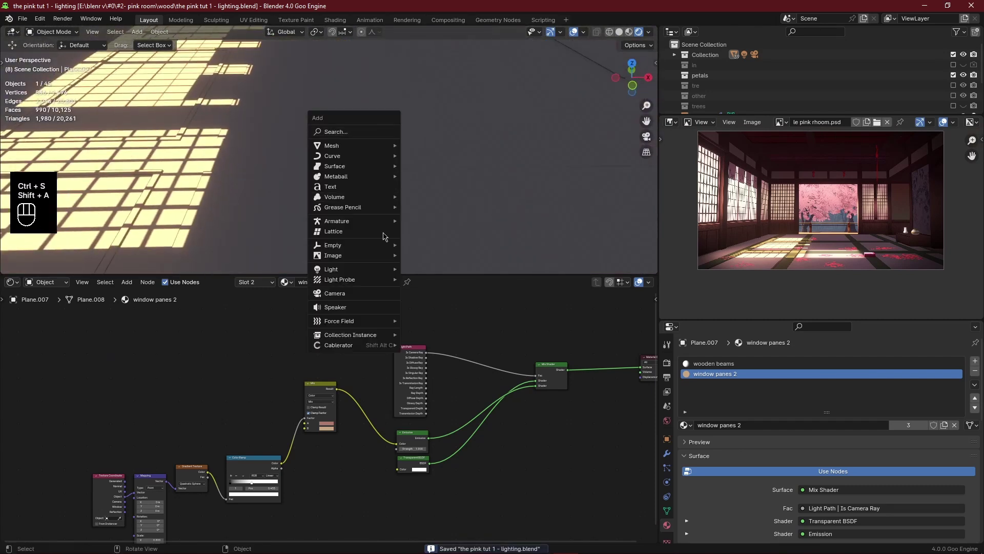
left_click(424, 302)
key("g")
key("z")
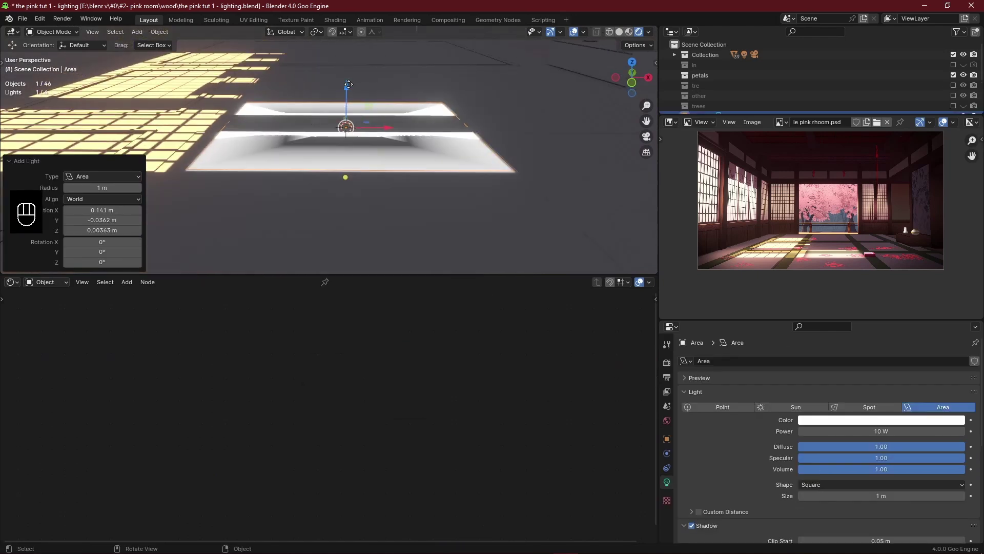
left_click(347, 78)
Set the Area light's power to 2 W and its color to pale yellow.
left_click(893, 432)
type("2")
key("Return")
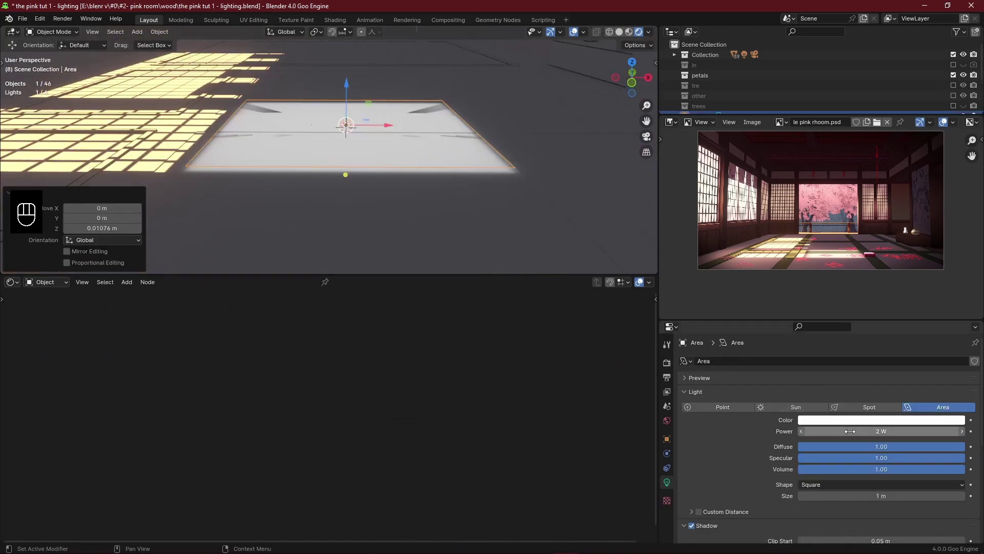
left_click(871, 420)
left_click_drag(898, 321, 892, 323)
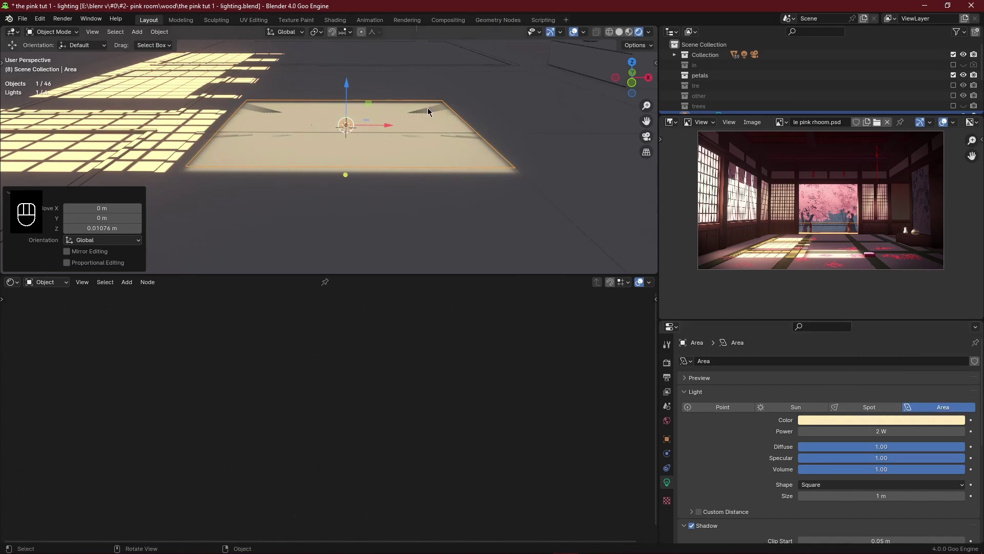
Scale the Area light by about 0.657 along the Y axis.
key("s")
key("y")
left_click(382, 93)
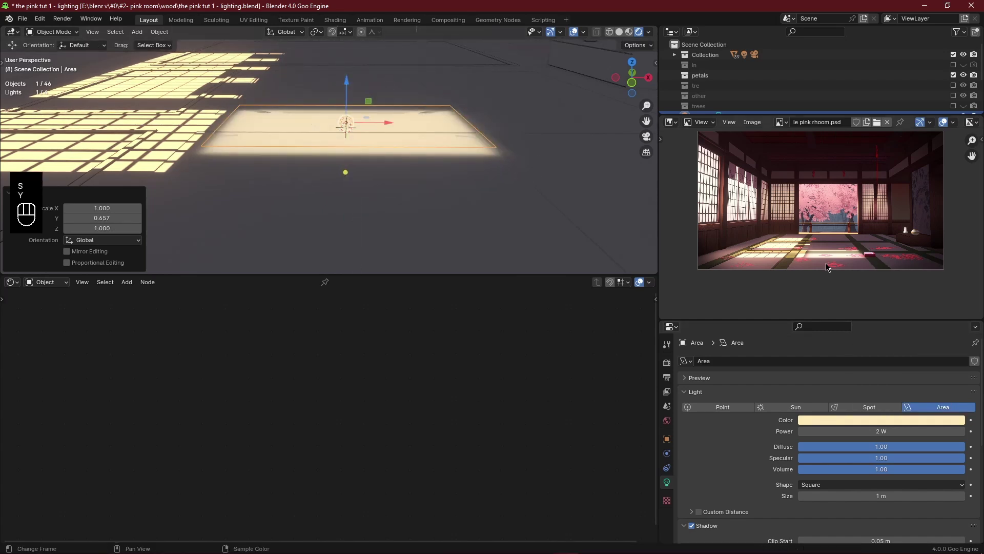
Move the Area light about -0.103 m along Y from camera view and hide the viewport overlays.
left_click(641, 138)
key("g")
key("y")
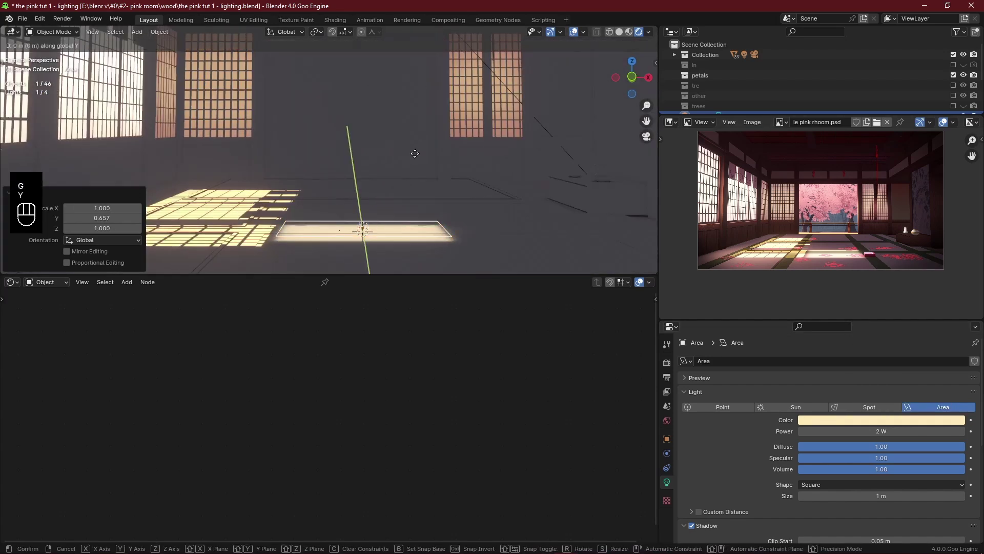
left_click(429, 127)
left_click(573, 32)
middle_click_drag(460, 259, 456, 207, "shift")
scroll(462, 200, "up", 1)
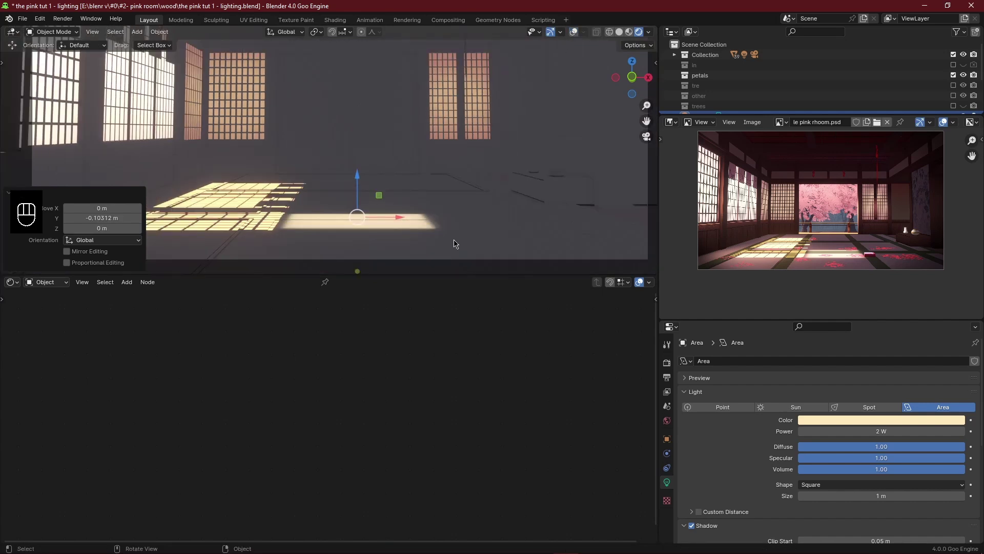
Scale the Area light by about 0.904 along X, move it about -0.053 m along X, and save the file.
scroll(472, 194, "up", 3)
middle_click_drag(526, 197, 531, 136, "shift")
key("s")
key("x")
left_click(519, 135)
key("g")
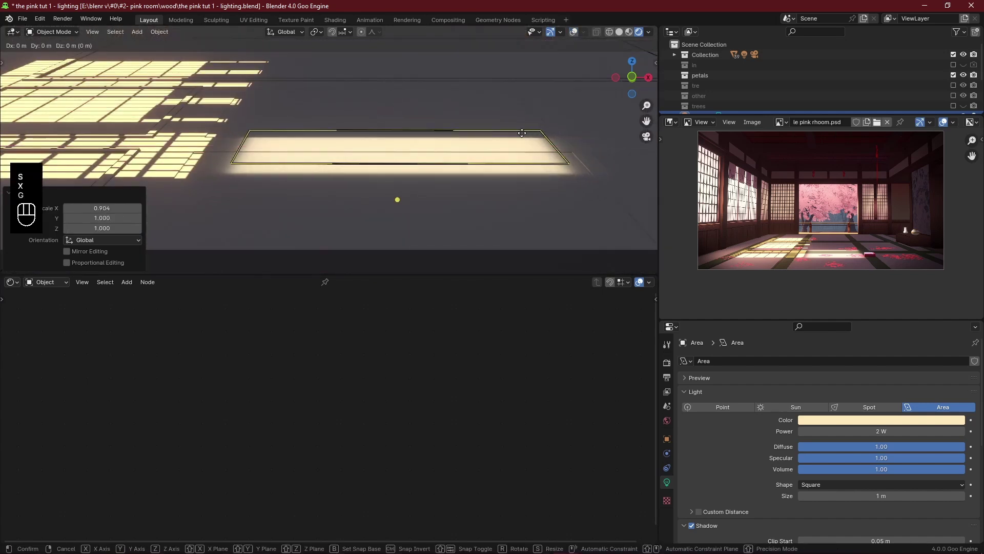
key("x")
left_click(503, 134)
key("ctrl+s")
Set the Area light's power to 3 W and shift its color to a warmer cream.
scroll(756, 501, "down", 5)
left_click(698, 466)
left_click(699, 465)
scroll(875, 398, "up", 4)
left_click(816, 413)
type("3")
left_click(736, 429)
Set the Area light's power to 2.4 W and save the file.
scroll(563, 205, "down", 3)
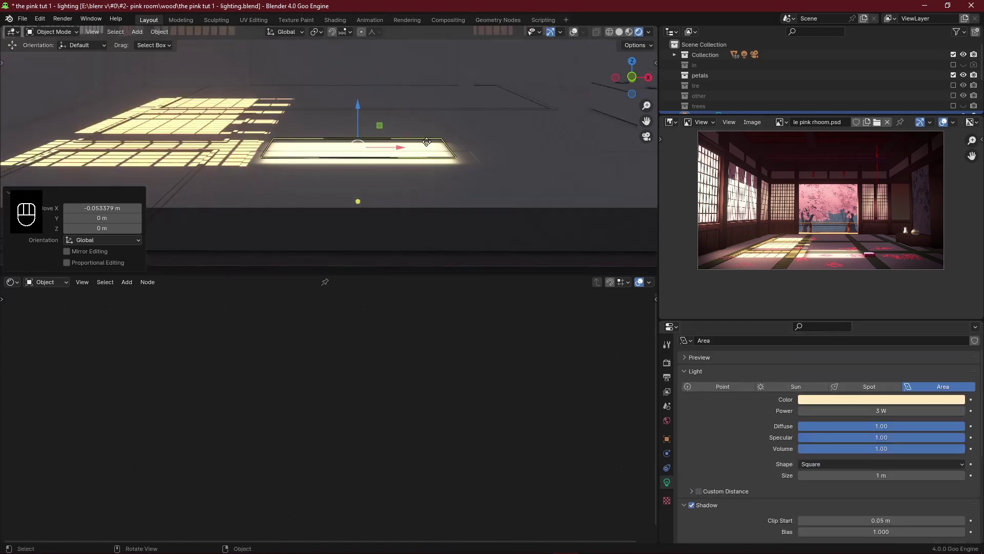
scroll(564, 205, "up", 2)
type(".4")
key("Return")
scroll(514, 148, "down", 5)
key("ctrl+s")
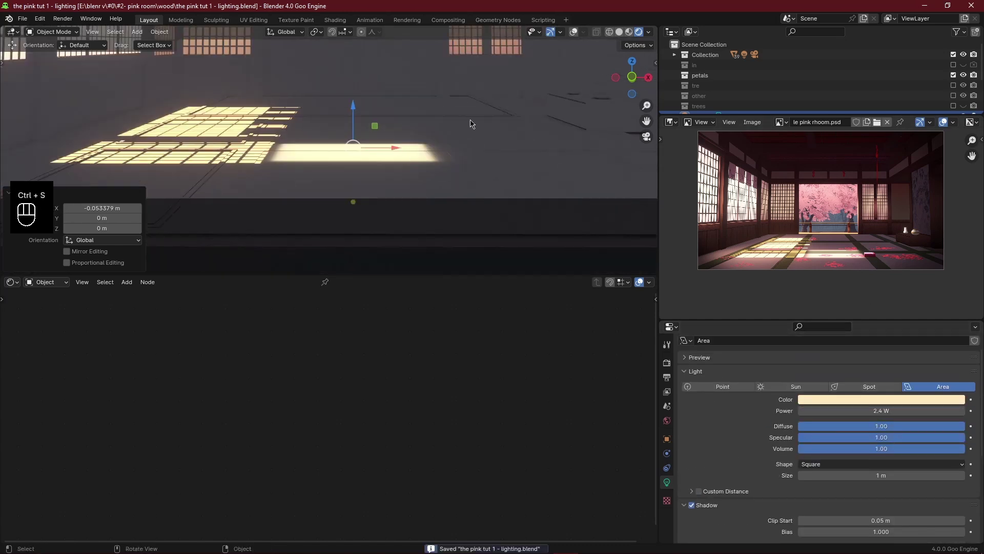
middle_click_drag(514, 147, 466, 162, "shift")
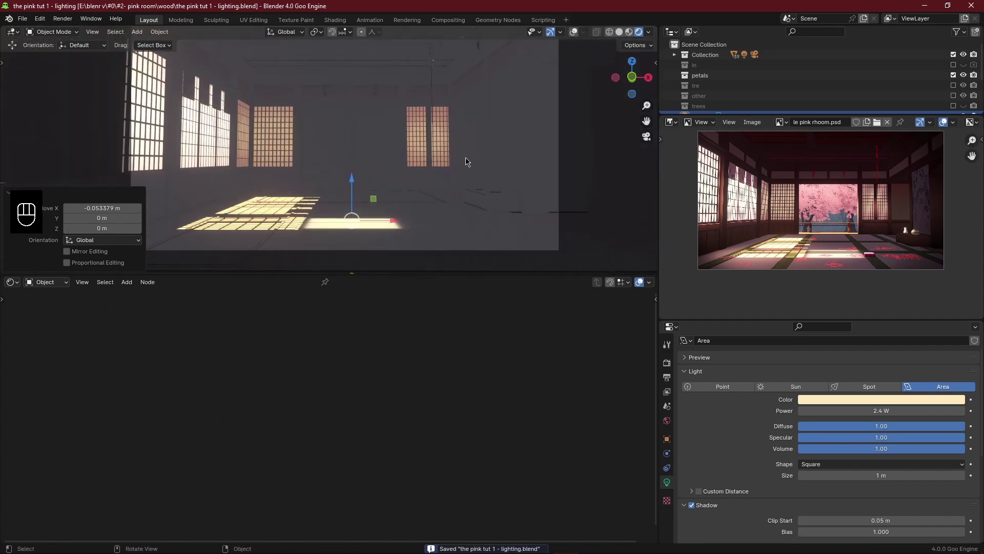